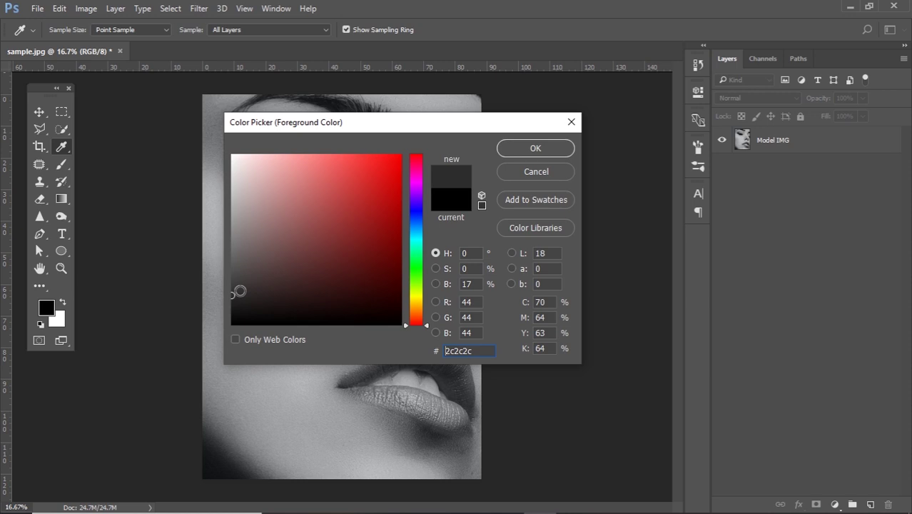
# Add a Gradient fill layer above the Model IMG layer and set its angle to 180°
pyautogui.click(571, 123)
pyautogui.press('v')
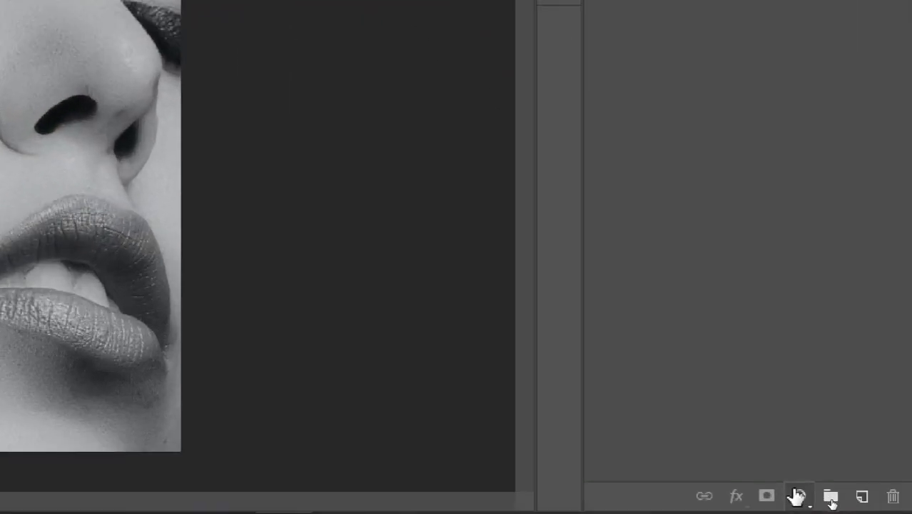
pyautogui.click(833, 503)
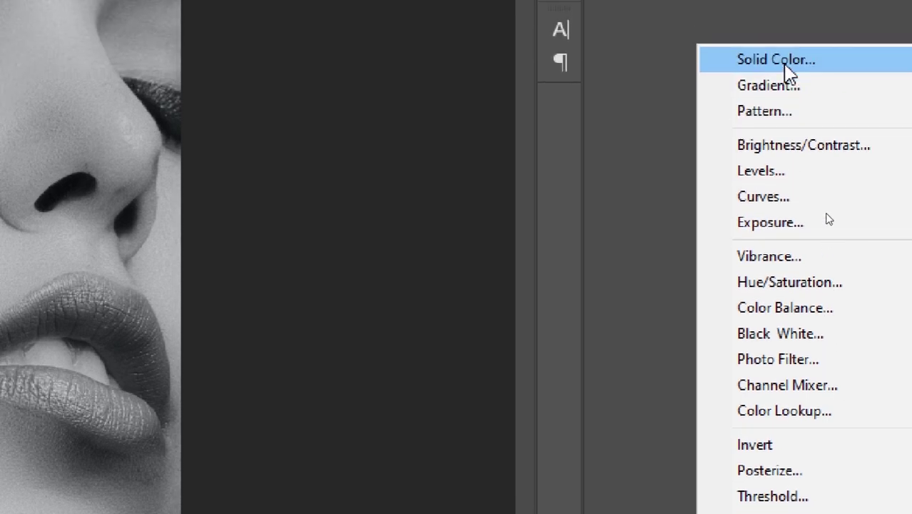
pyautogui.click(785, 87)
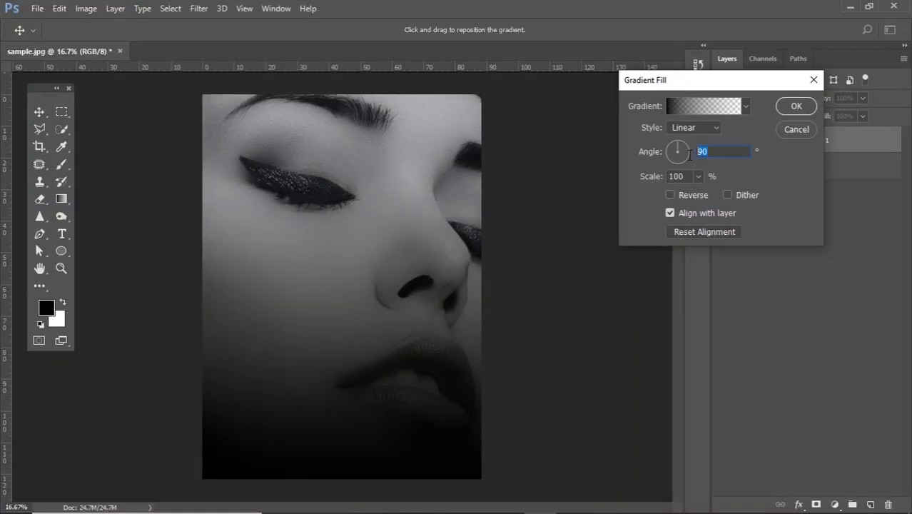
pyautogui.write('180')
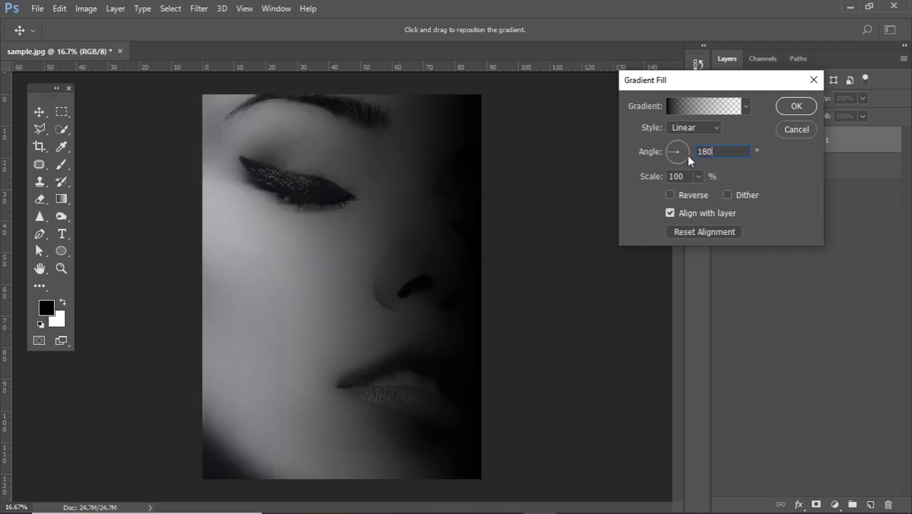
# Load the Foreground to Background gradient preset and set its starting colour stop at 0% to magenta #de00cc
pyautogui.click(708, 108)
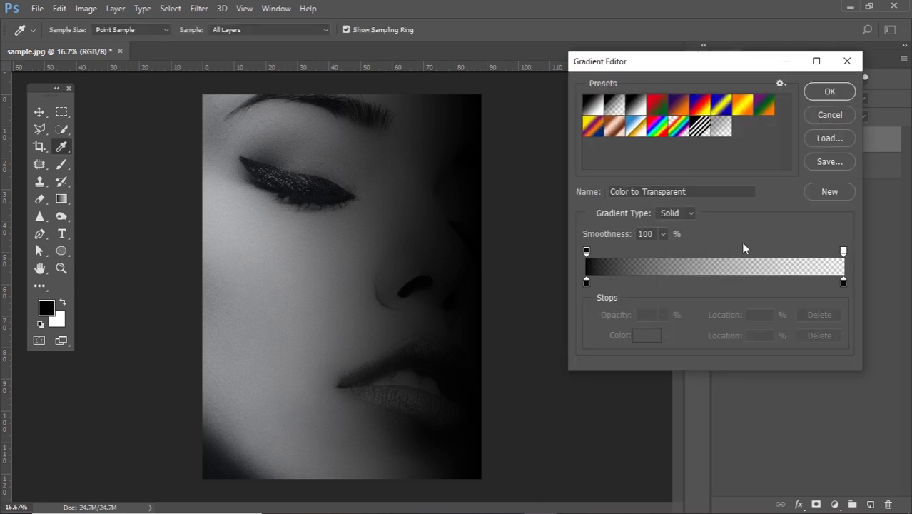
pyautogui.click(590, 111)
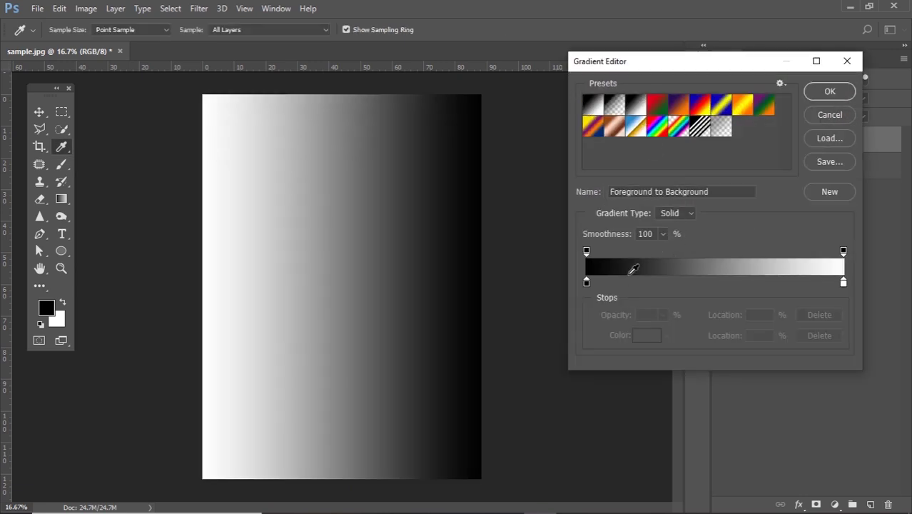
pyautogui.click(586, 281)
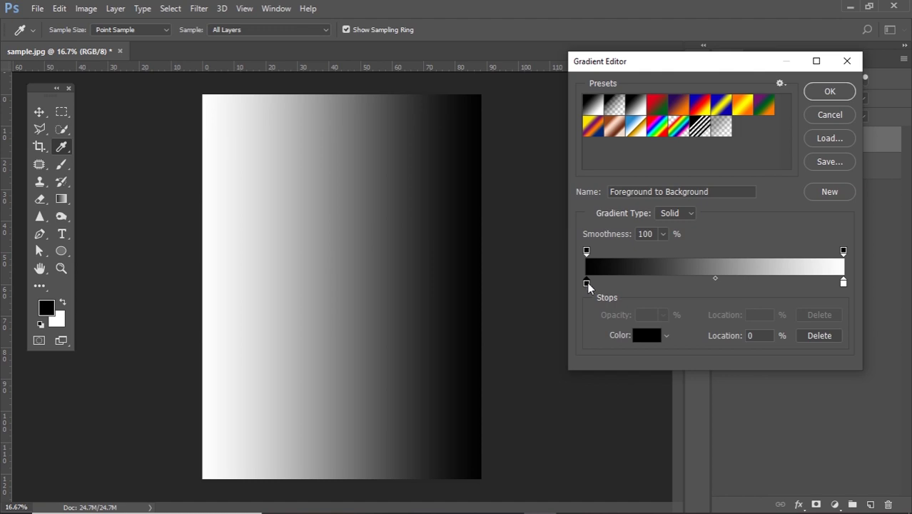
pyautogui.click(647, 335)
pyautogui.moveTo(380, 205)
pyautogui.mouseDown()
pyautogui.moveTo(424, 181)
pyautogui.moveTo(400, 183)
pyautogui.moveTo(412, 177)
pyautogui.mouseUp()
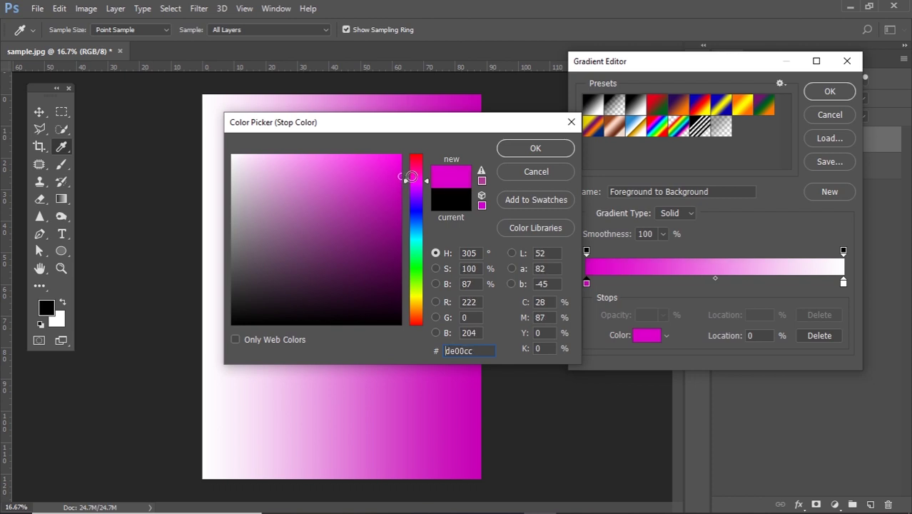
pyautogui.click(536, 150)
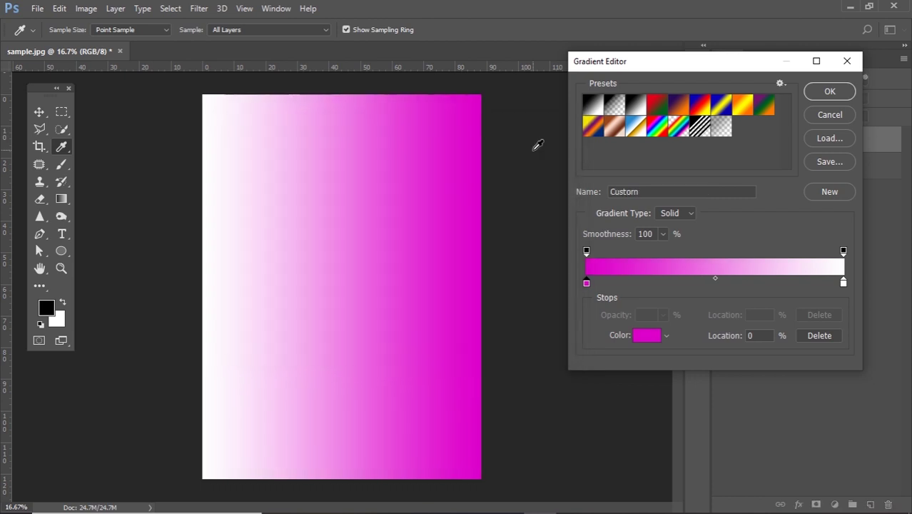
# Set the gradient's end colour stop at 100% to blue #0a00d4
pyautogui.doubleClick(843, 285)
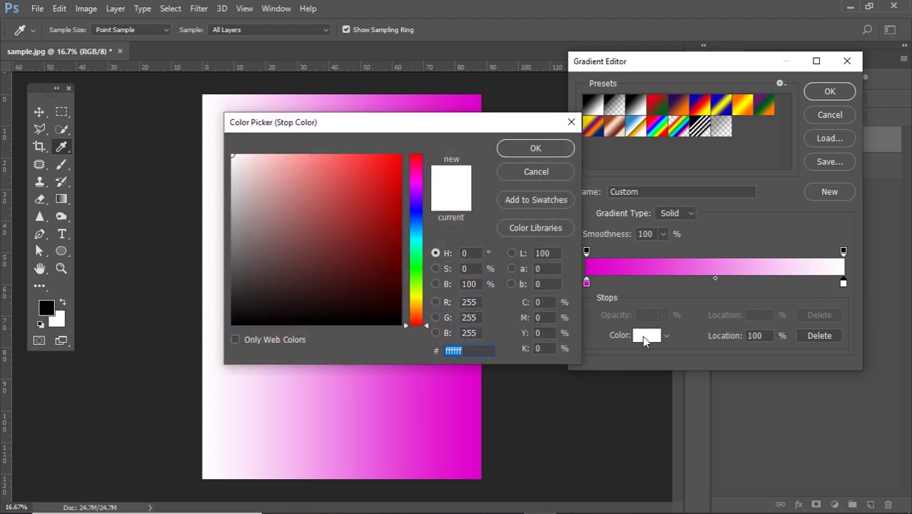
pyautogui.click(403, 219)
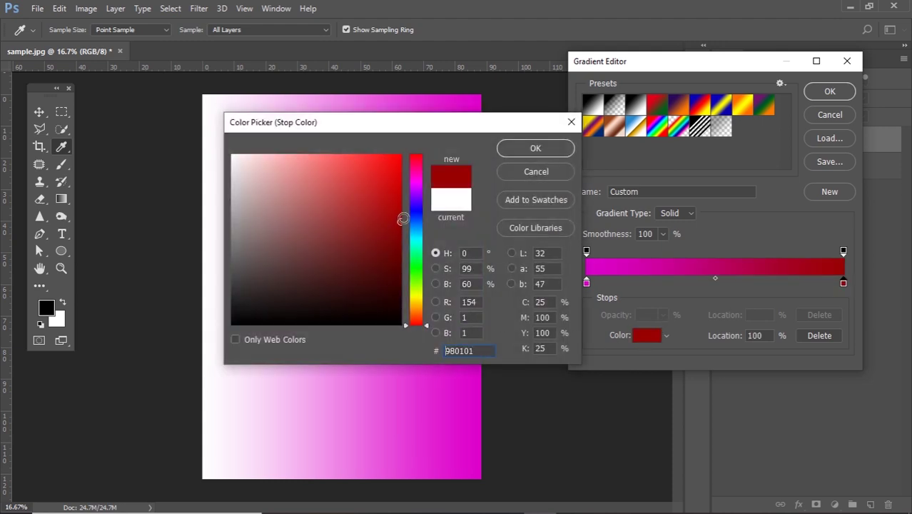
pyautogui.click(414, 211)
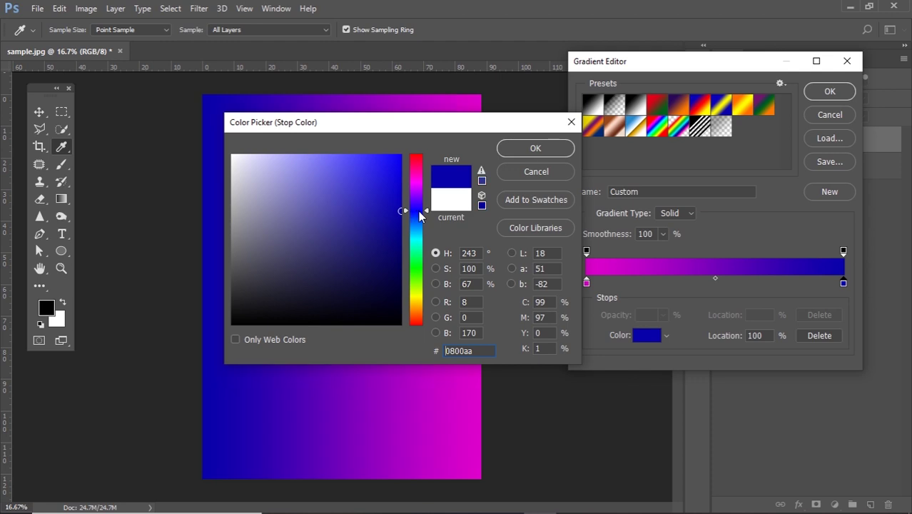
pyautogui.click(400, 187)
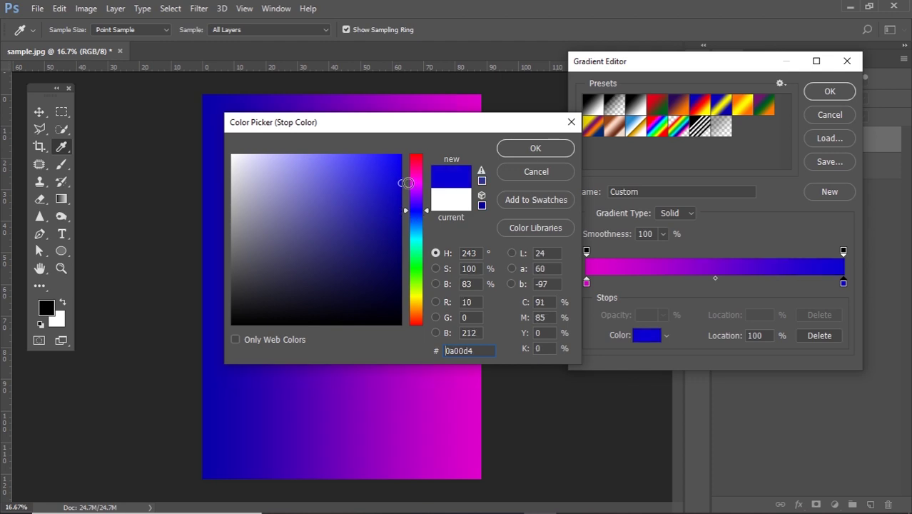
pyautogui.click(535, 150)
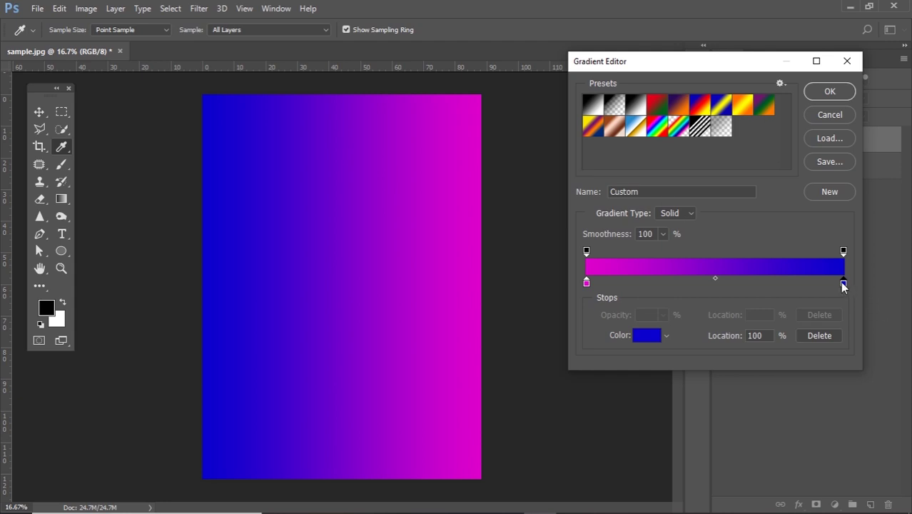
# Move the blue colour stop to slightly before the gradient's midpoint and apply the gradient fill
pyautogui.moveTo(843, 282); pyautogui.dragTo(707, 284)
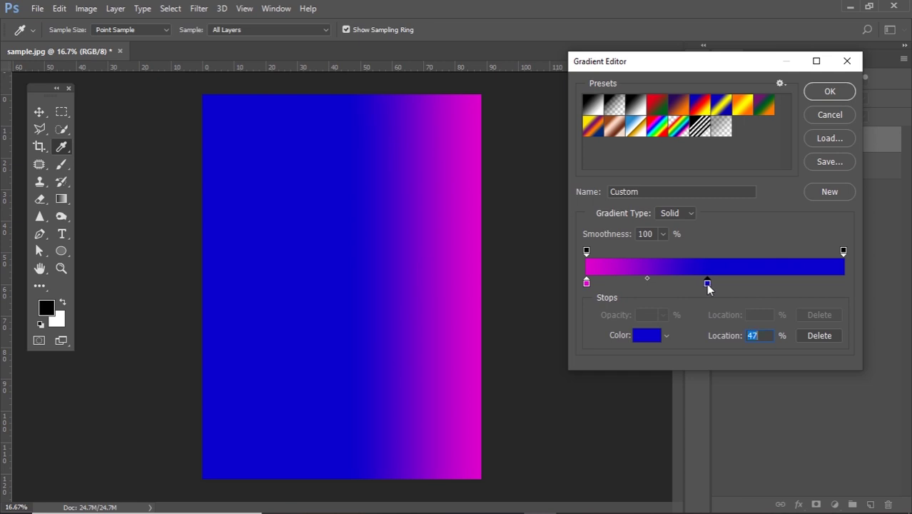
pyautogui.moveTo(708, 284); pyautogui.dragTo(703, 284)
pyautogui.click(828, 93)
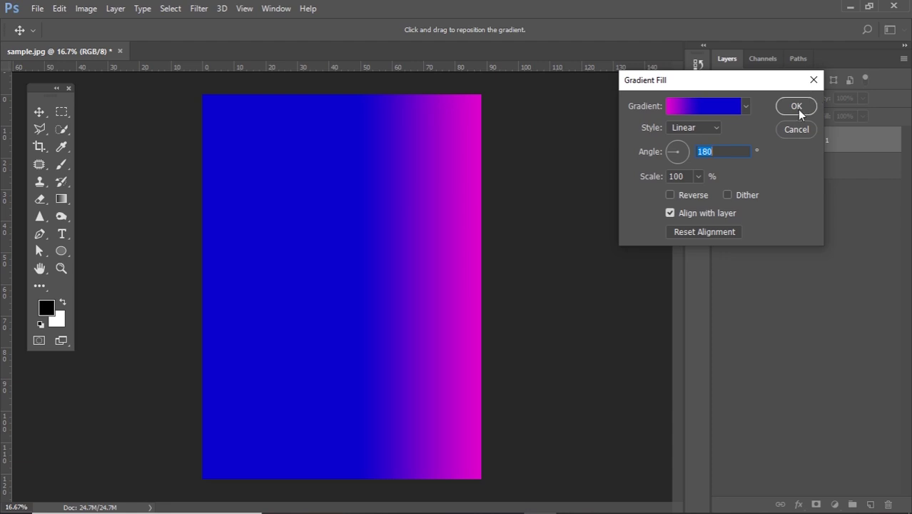
pyautogui.click(796, 106)
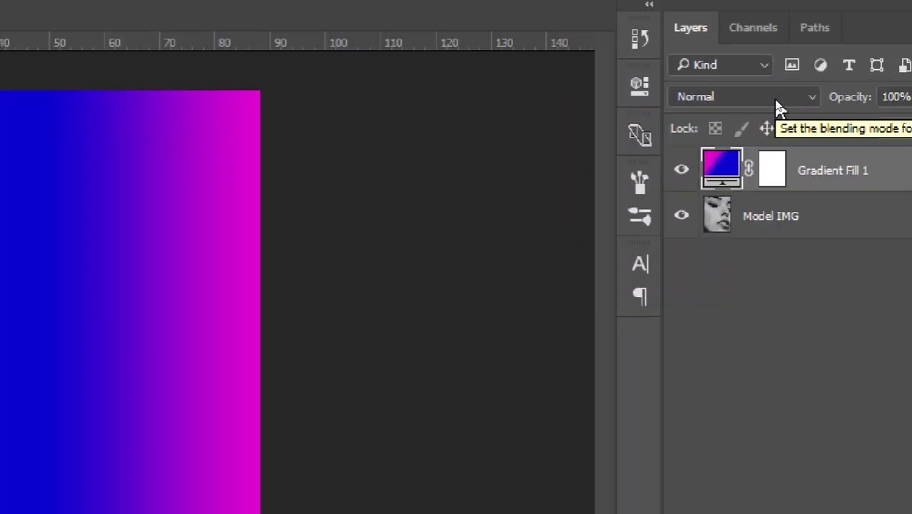
# Set the Gradient Fill 1 layer's blend mode to Multiply and invert its layer mask
pyautogui.click(774, 99)
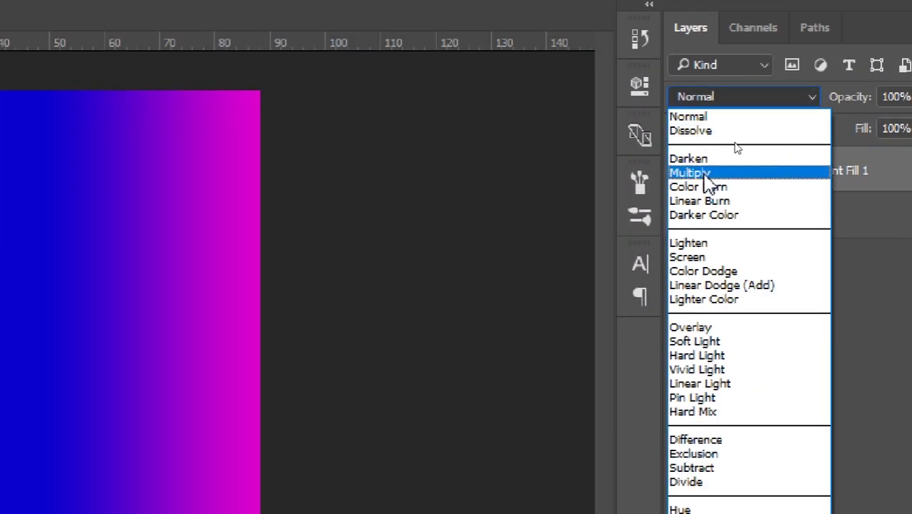
pyautogui.click(703, 176)
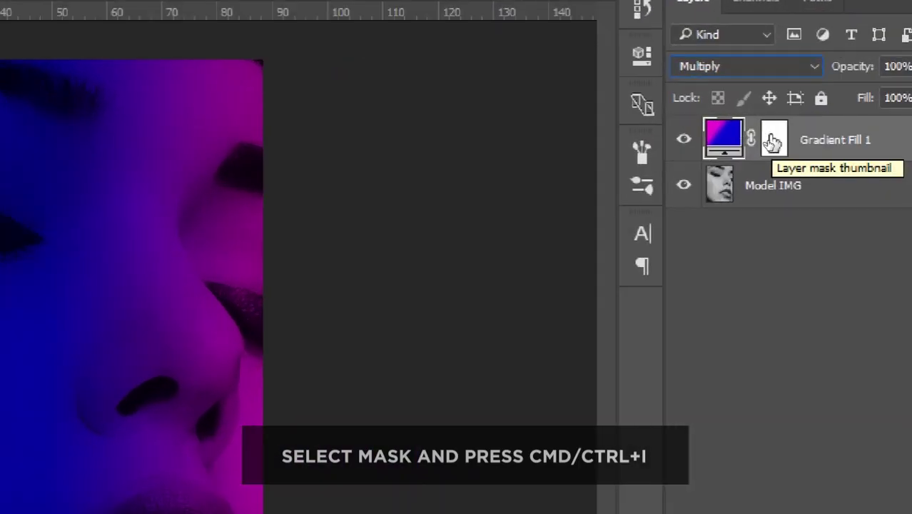
pyautogui.click(774, 144)
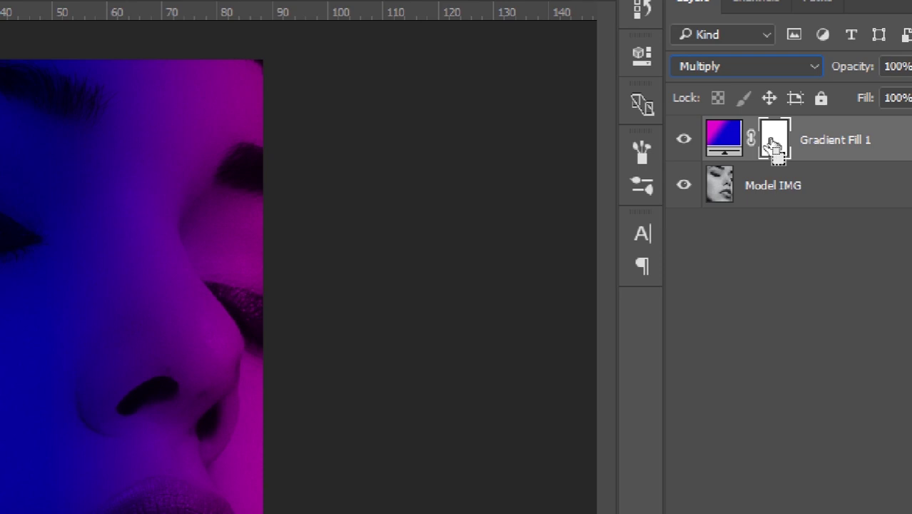
pyautogui.hotkey('ctrl', 'i')
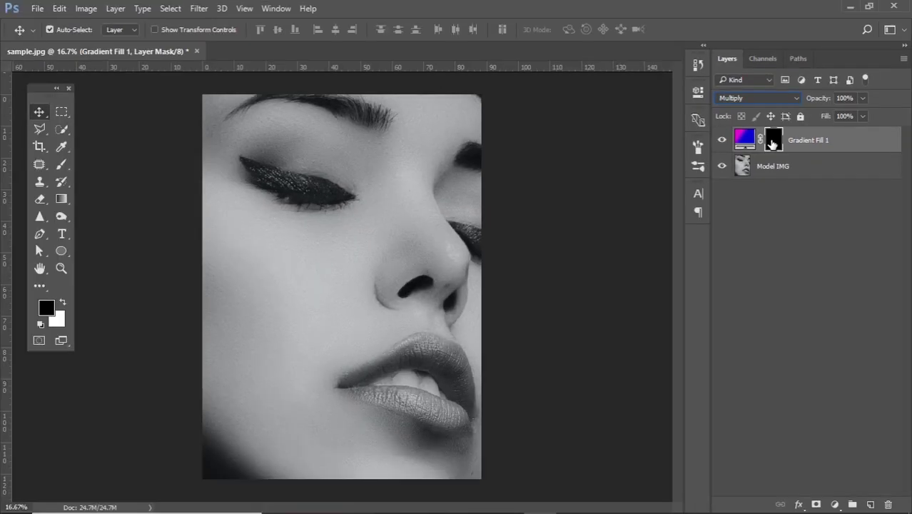
# Paint over the entire upper lip in white on the Gradient Fill 1 mask with a soft 74 px brush
pyautogui.click(62, 165)
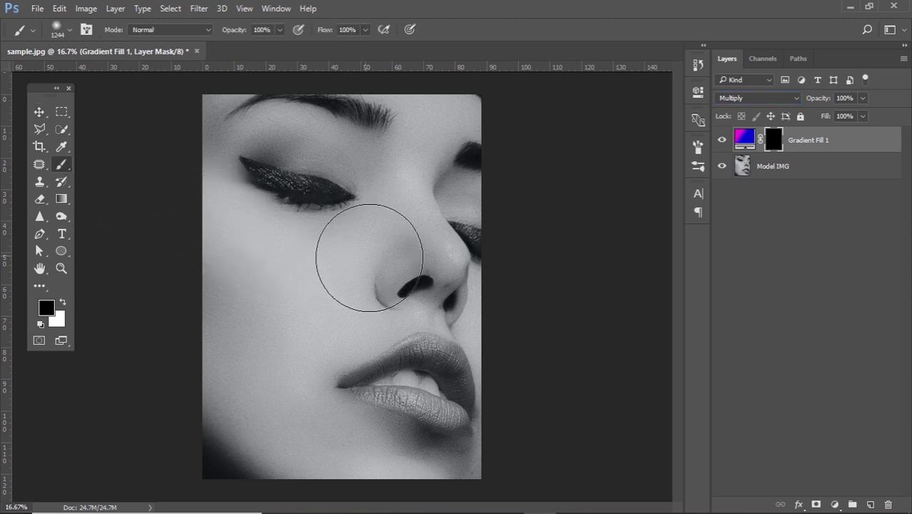
pyautogui.moveTo(376, 262)
pyautogui.mouseDown()
pyautogui.moveTo(311, 265)
pyautogui.moveTo(325, 265)
pyautogui.mouseUp()
pyautogui.scroll(5, 379, 385)
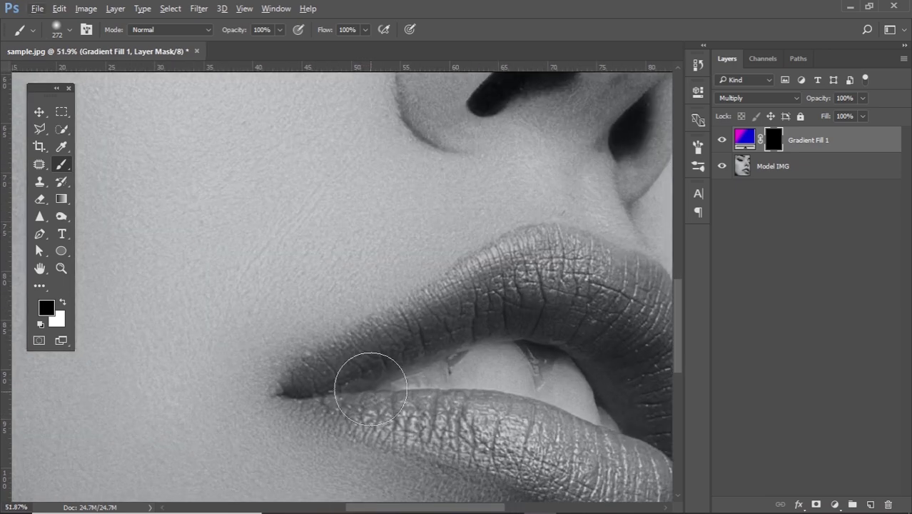
pyautogui.scroll(1, 371, 389)
pyautogui.moveTo(371, 371)
pyautogui.mouseDown()
pyautogui.moveTo(342, 370)
pyautogui.moveTo(328, 380)
pyautogui.moveTo(343, 372)
pyautogui.mouseUp()
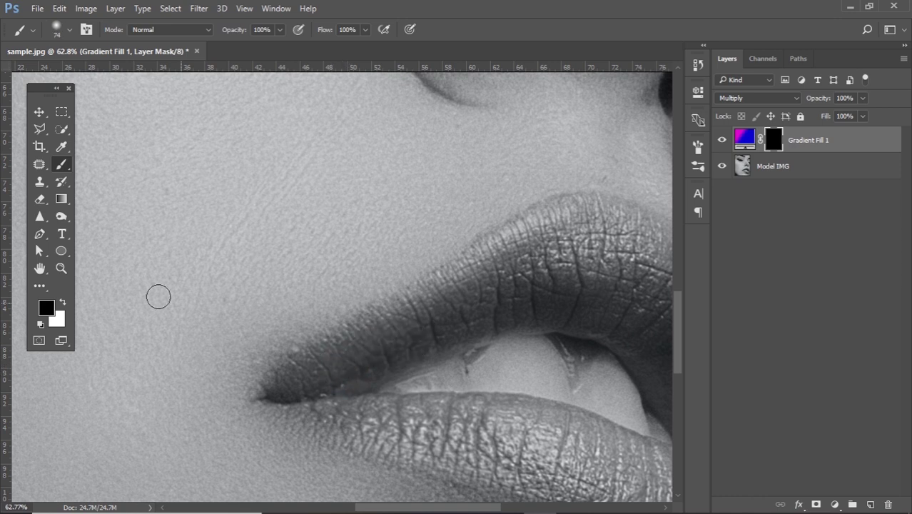
pyautogui.click(63, 304)
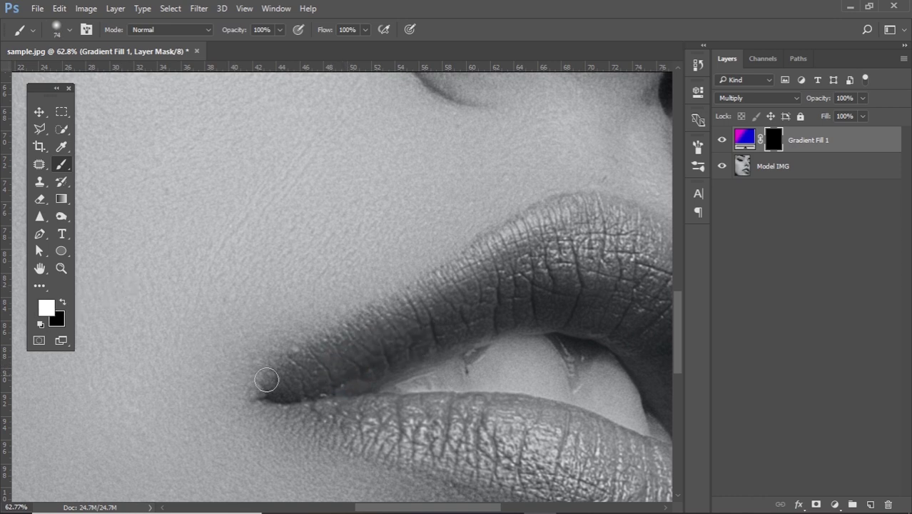
pyautogui.moveTo(272, 382)
pyautogui.mouseDown()
pyautogui.moveTo(450, 285)
pyautogui.moveTo(491, 249)
pyautogui.mouseUp()
pyautogui.moveTo(403, 310); pyautogui.dragTo(280, 309)
pyautogui.moveTo(275, 286)
pyautogui.mouseDown()
pyautogui.moveTo(353, 248)
pyautogui.moveTo(421, 260)
pyautogui.moveTo(319, 260)
pyautogui.moveTo(189, 336)
pyautogui.mouseUp()
pyautogui.moveTo(426, 267)
pyautogui.mouseDown()
pyautogui.moveTo(485, 286)
pyautogui.moveTo(528, 356)
pyautogui.moveTo(474, 217)
pyautogui.mouseUp()
pyautogui.moveTo(483, 249)
pyautogui.mouseDown()
pyautogui.moveTo(492, 386)
pyautogui.moveTo(419, 279)
pyautogui.moveTo(359, 235)
pyautogui.moveTo(273, 213)
pyautogui.moveTo(150, 233)
pyautogui.moveTo(255, 256)
pyautogui.moveTo(262, 244)
pyautogui.moveTo(238, 219)
pyautogui.mouseUp()
pyautogui.moveTo(371, 212); pyautogui.dragTo(311, 193)
pyautogui.moveTo(310, 192)
pyautogui.mouseDown()
pyautogui.moveTo(251, 197)
pyautogui.moveTo(285, 227)
pyautogui.moveTo(403, 212)
pyautogui.moveTo(435, 322)
pyautogui.moveTo(448, 317)
pyautogui.mouseUp()
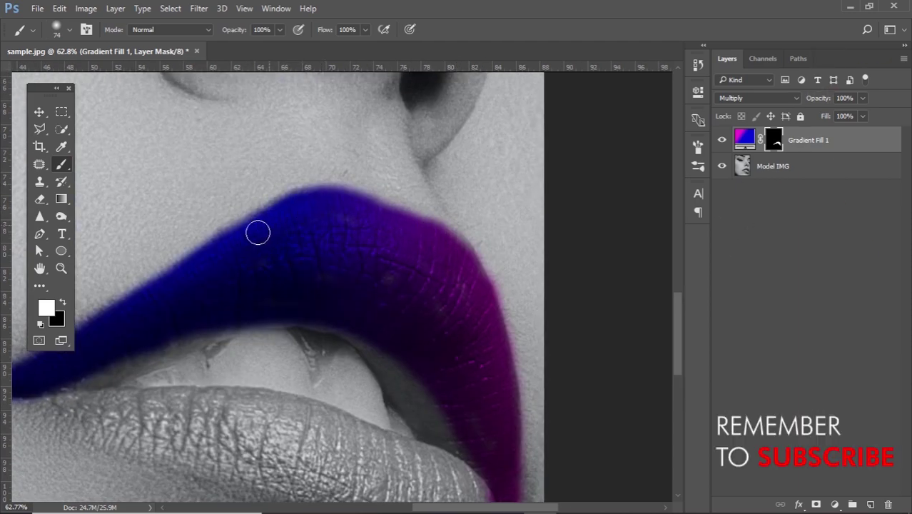
# Outline and fill the lower lip in white on the Gradient Fill 1 mask
pyautogui.moveTo(368, 271)
pyautogui.mouseDown()
pyautogui.moveTo(400, 227)
pyautogui.moveTo(514, 127)
pyautogui.mouseUp()
pyautogui.moveTo(153, 230)
pyautogui.mouseDown()
pyautogui.moveTo(561, 390)
pyautogui.moveTo(617, 370)
pyautogui.moveTo(579, 301)
pyautogui.moveTo(393, 232)
pyautogui.moveTo(173, 228)
pyautogui.mouseUp()
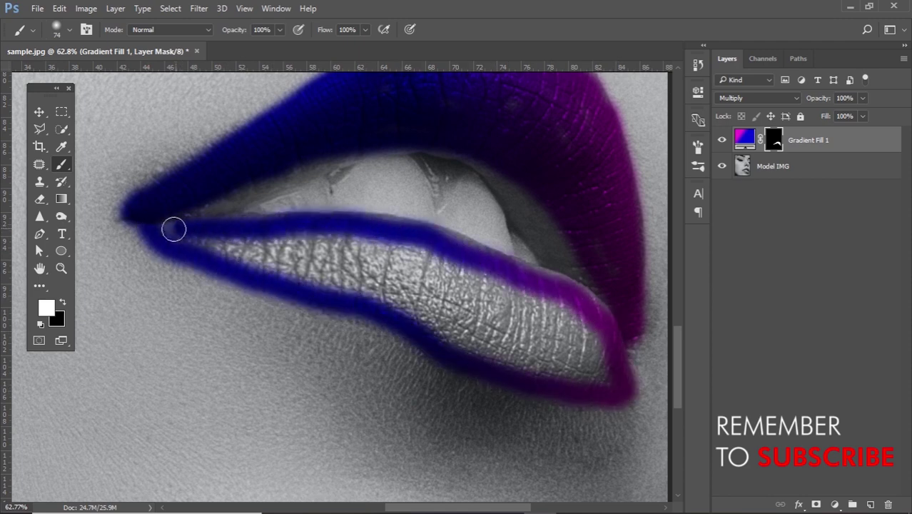
pyautogui.scroll(3, 595, 292)
pyautogui.moveTo(520, 281)
pyautogui.mouseDown()
pyautogui.moveTo(267, 200)
pyautogui.moveTo(406, 202)
pyautogui.mouseUp()
pyautogui.moveTo(326, 236)
pyautogui.mouseDown()
pyautogui.moveTo(159, 216)
pyautogui.moveTo(387, 240)
pyautogui.moveTo(566, 344)
pyautogui.moveTo(356, 308)
pyautogui.moveTo(508, 282)
pyautogui.moveTo(287, 212)
pyautogui.moveTo(246, 179)
pyautogui.mouseUp()
pyautogui.scroll(-3, 360, 265)
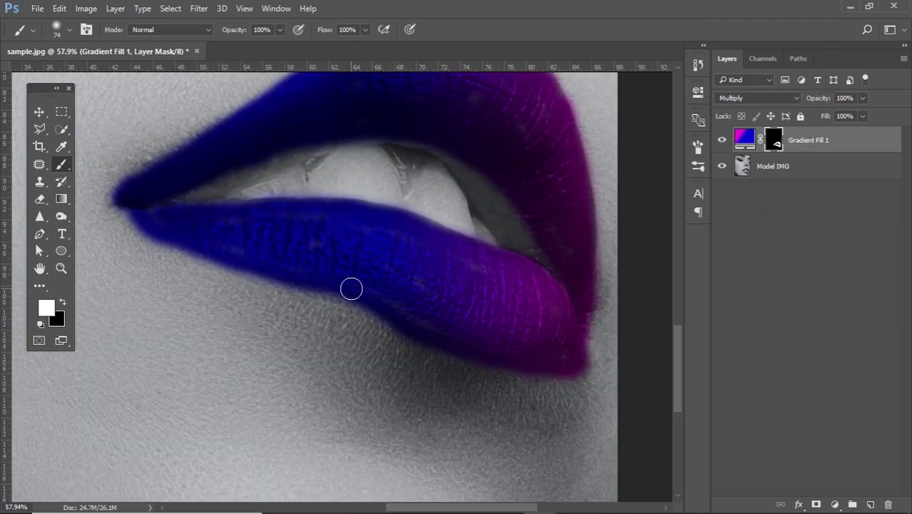
pyautogui.scroll(2, 389, 303)
pyautogui.hscroll(-3, 389, 304)
pyautogui.hscroll(5, 483, 322)
pyautogui.hscroll(-1, 318, 290)
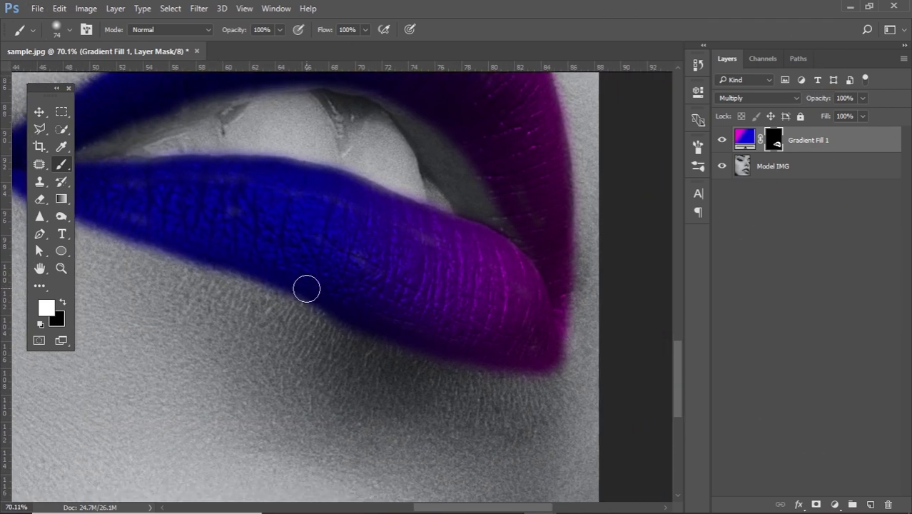
pyautogui.scroll(-4, 483, 289)
pyautogui.scroll(4, 482, 289)
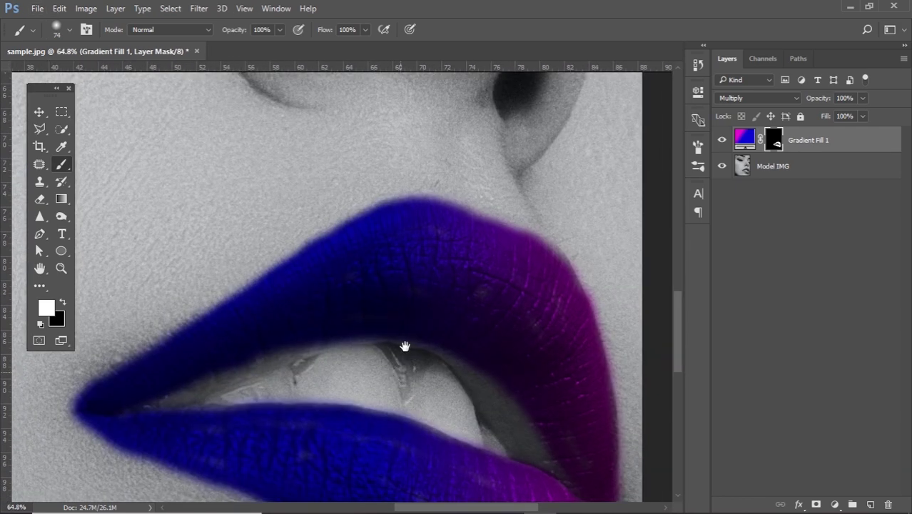
# Trim the colour overspill along the lips' edges by painting black on the Gradient Fill 1 mask with the 74 px brush
pyautogui.scroll(-1, 401, 372)
pyautogui.press('x')
pyautogui.scroll(1, 302, 312)
pyautogui.hscroll(2, 320, 273)
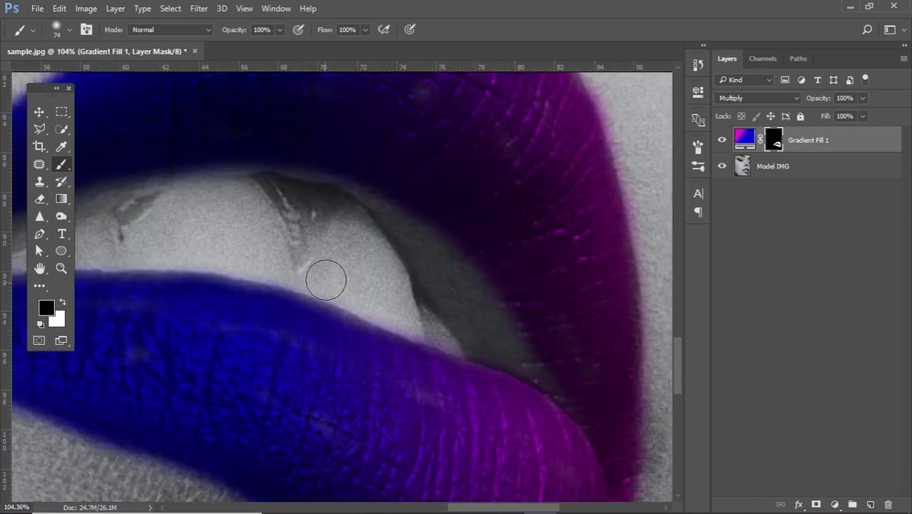
pyautogui.scroll(3, 497, 348)
pyautogui.scroll(-2, 431, 237)
pyautogui.scroll(-1, 509, 249)
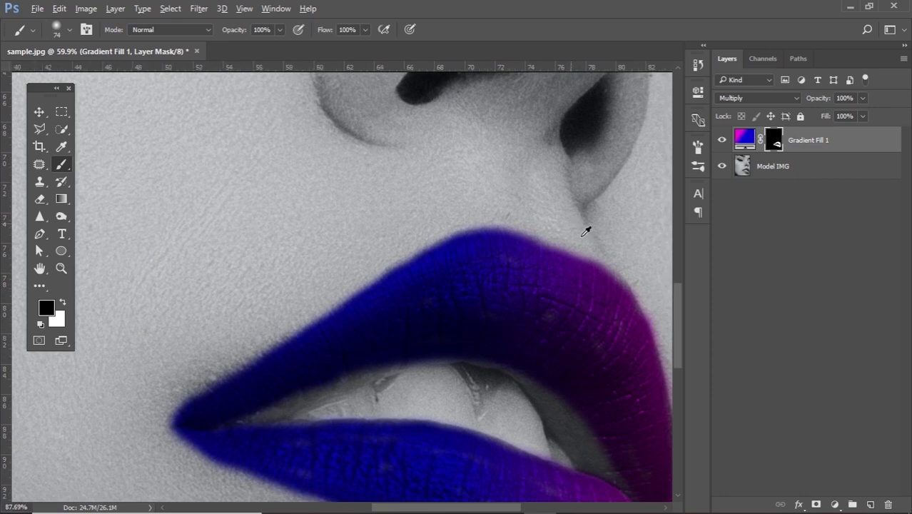
pyautogui.scroll(3, 578, 214)
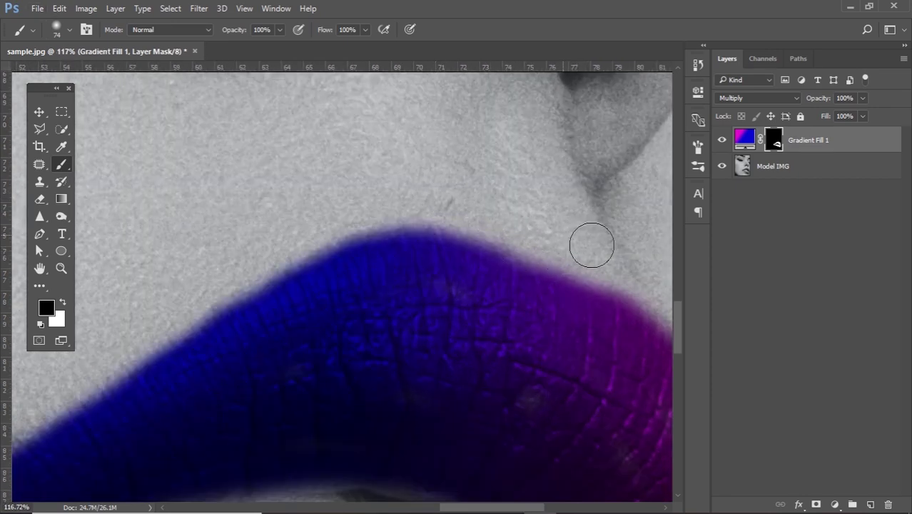
pyautogui.moveTo(406, 202)
pyautogui.mouseDown()
pyautogui.moveTo(358, 199)
pyautogui.moveTo(422, 206)
pyautogui.moveTo(359, 209)
pyautogui.moveTo(267, 261)
pyautogui.mouseUp()
pyautogui.press('space')
pyautogui.moveTo(293, 210); pyautogui.dragTo(289, 210)
pyautogui.scroll(-5, 404, 258)
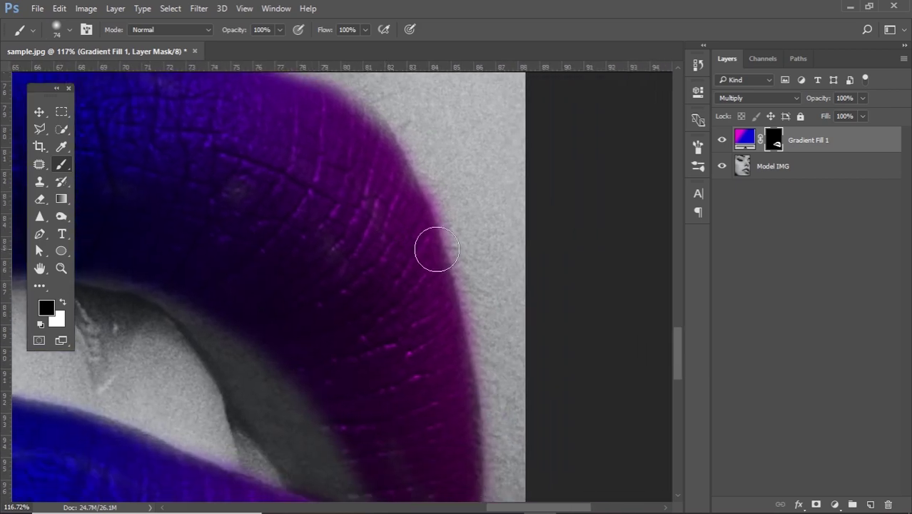
pyautogui.scroll(5, 503, 248)
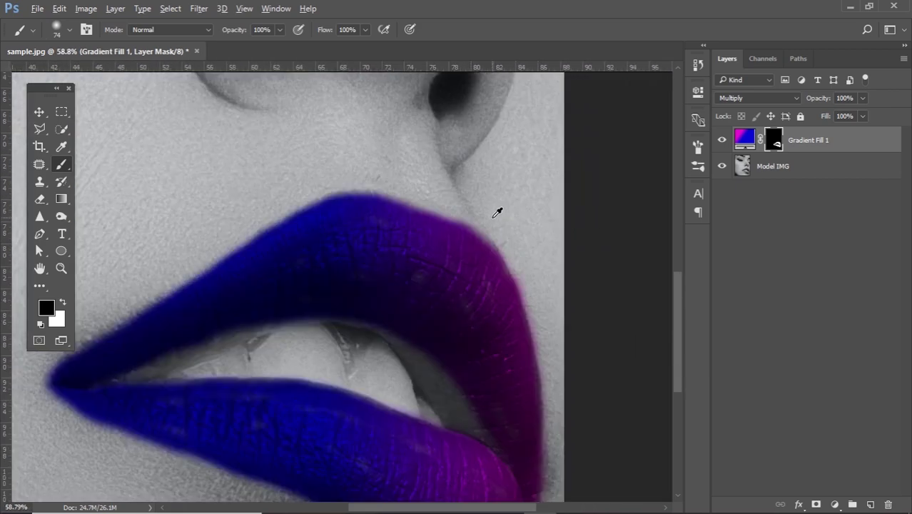
# Touch up the magenta outer edge of the upper lip in white on the Gradient Fill 1 mask
pyautogui.press('x')
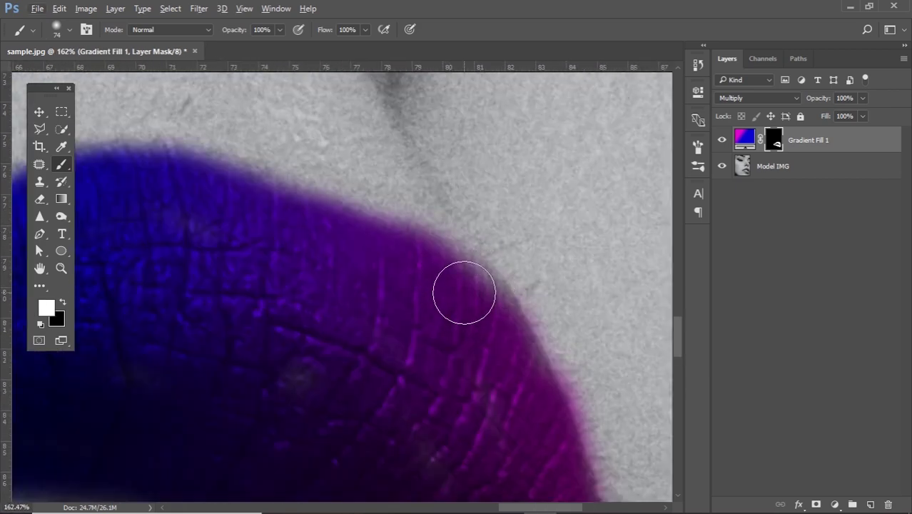
pyautogui.moveTo(452, 277)
pyautogui.mouseDown()
pyautogui.moveTo(491, 324)
pyautogui.moveTo(504, 371)
pyautogui.mouseUp()
pyautogui.scroll(-6, 464, 255)
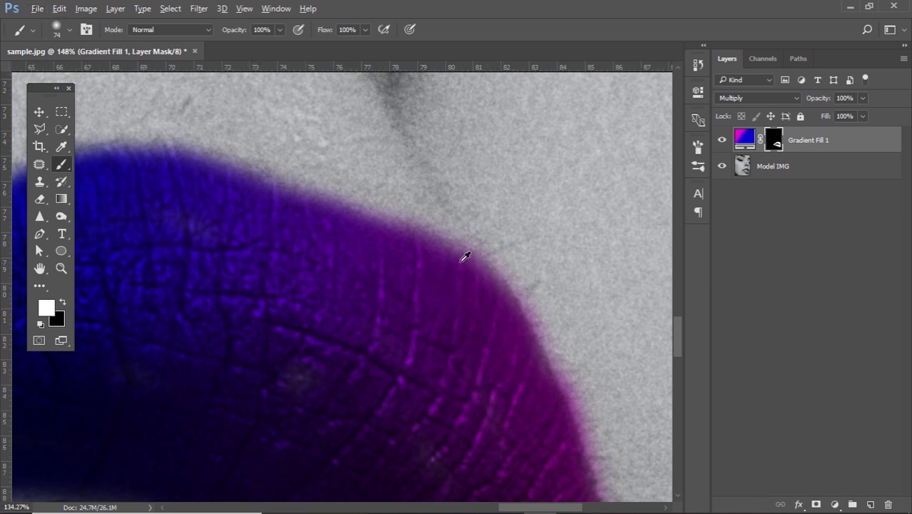
pyautogui.scroll(-3, 389, 260)
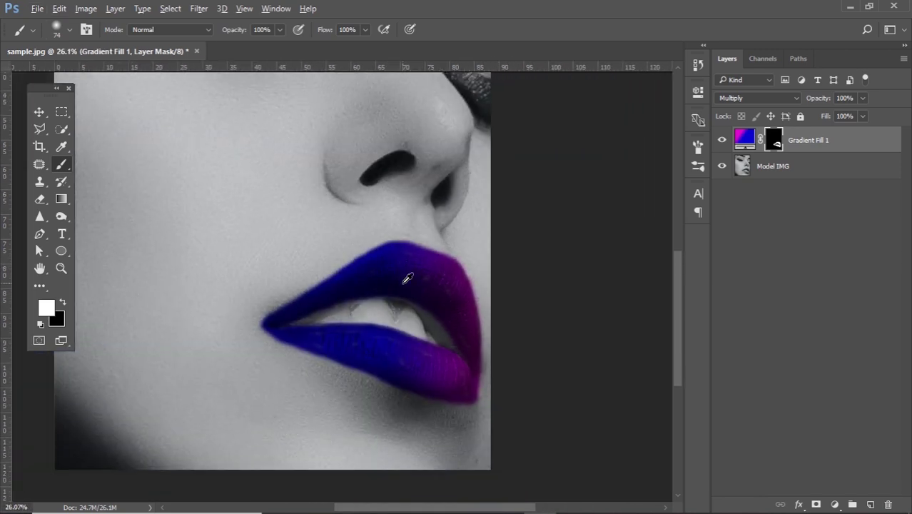
pyautogui.scroll(-2, 431, 287)
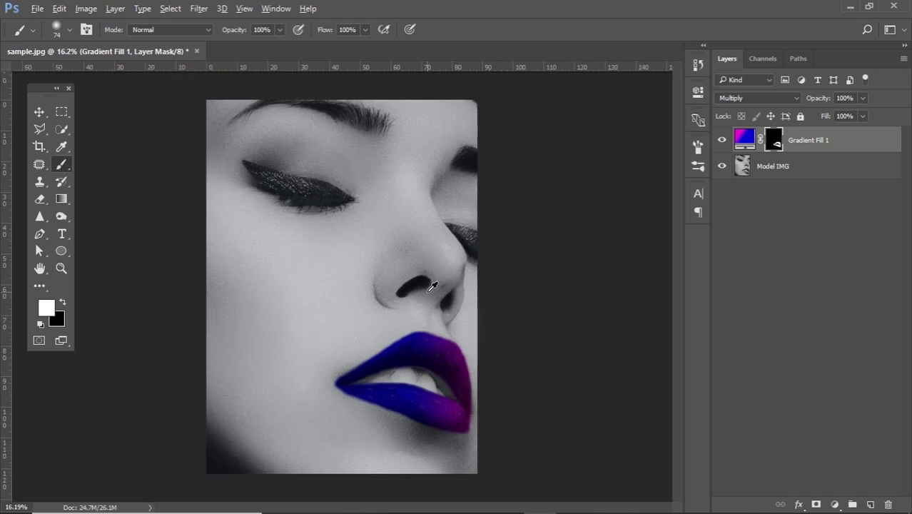
pyautogui.scroll(-1, 426, 376)
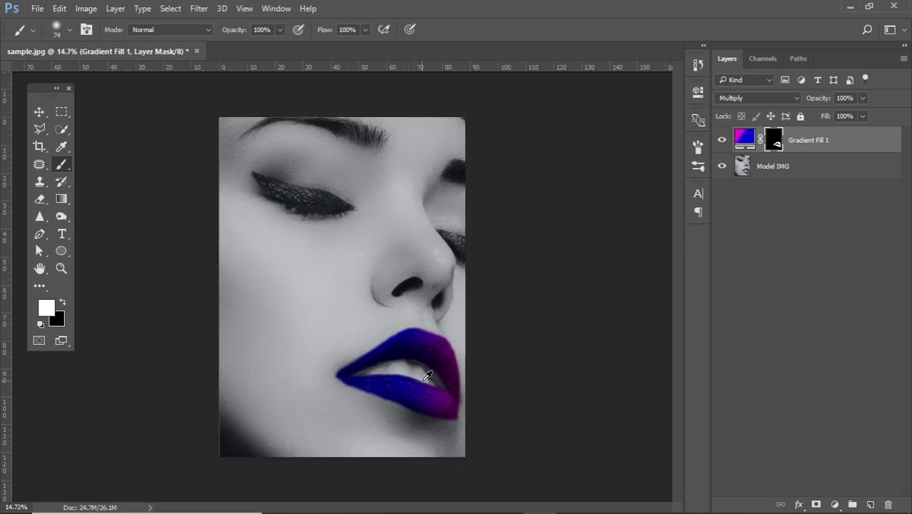
# Split the Gradient Fill 1 layer's Blend If highlight slider for the Underlying Layer to 135 / 255 and apply the layer style
pyautogui.press('v')
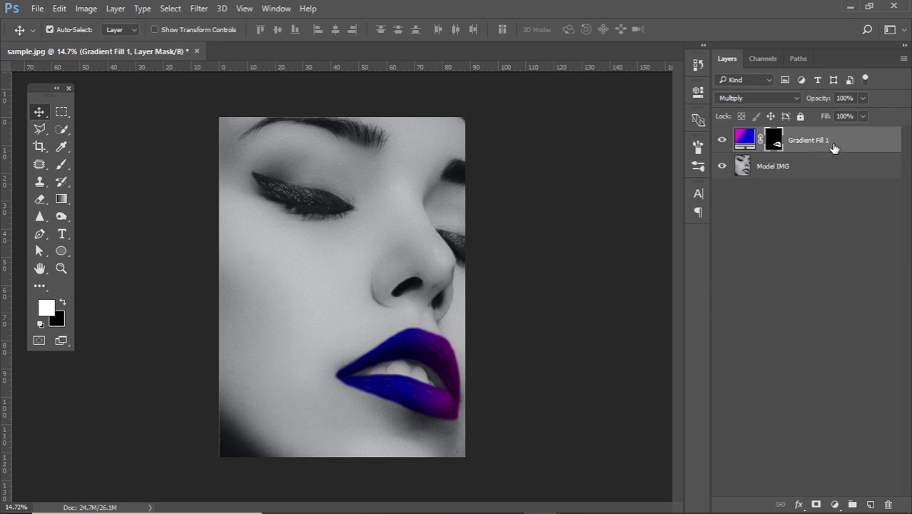
pyautogui.press('x')
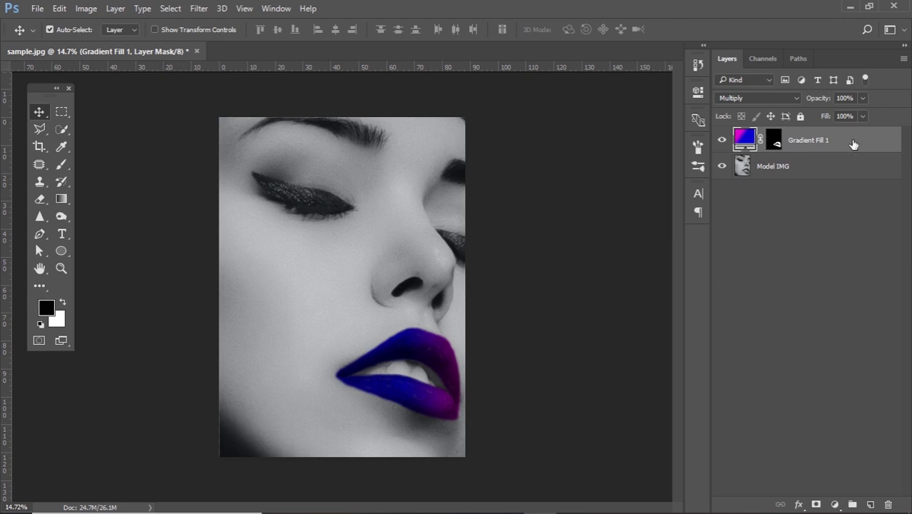
pyautogui.doubleClick(854, 144)
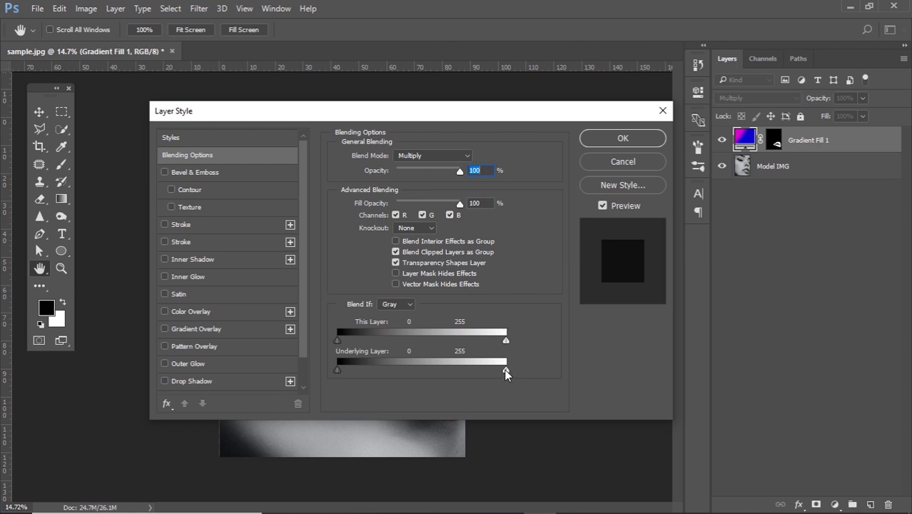
pyautogui.moveTo(506, 371); pyautogui.dragTo(489, 371)
pyautogui.moveTo(391, 121); pyautogui.dragTo(691, 40)
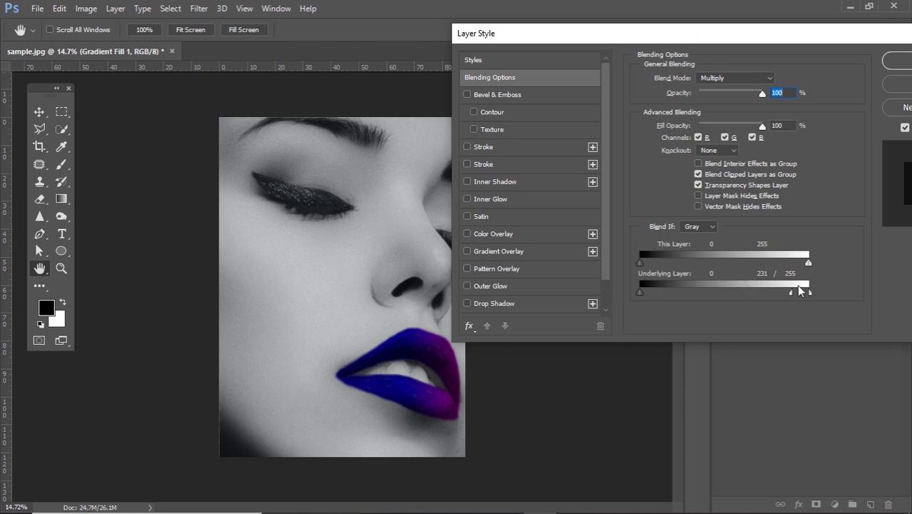
pyautogui.moveTo(751, 294); pyautogui.dragTo(733, 309)
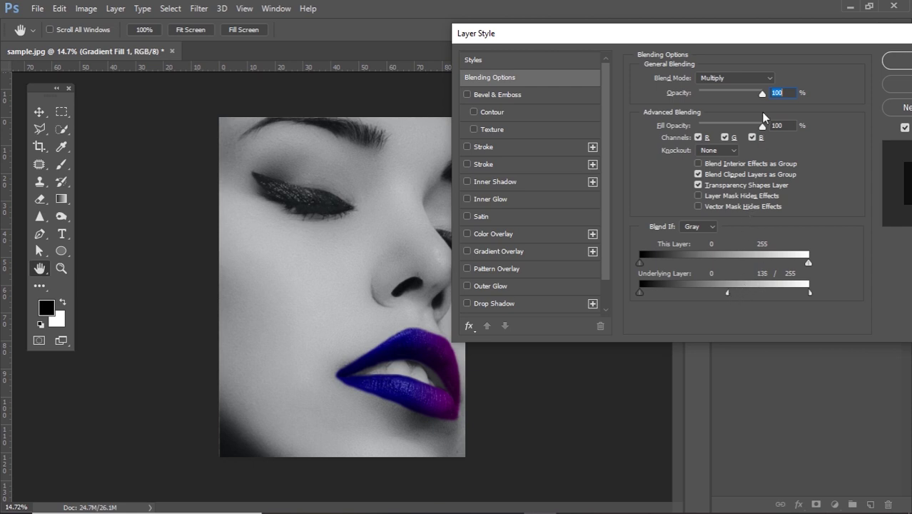
pyautogui.moveTo(763, 34); pyautogui.dragTo(719, 32)
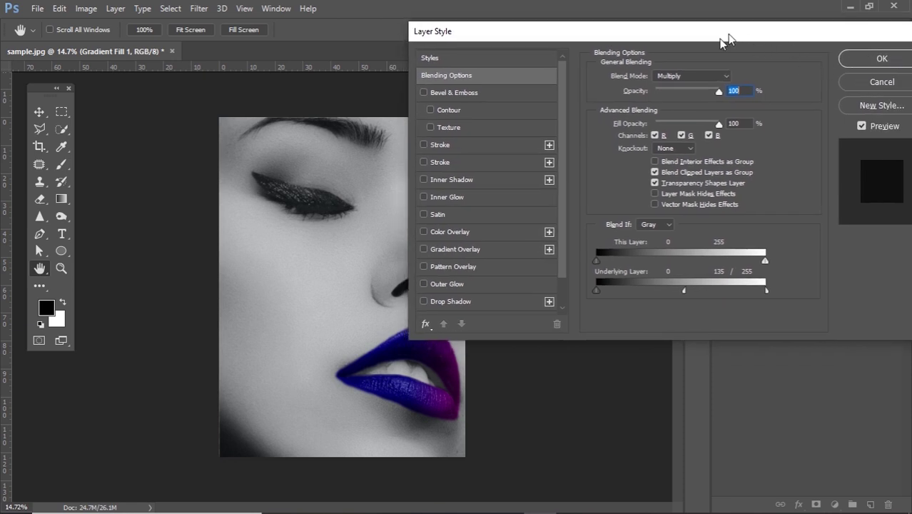
pyautogui.moveTo(729, 33); pyautogui.dragTo(635, 35)
pyautogui.click(785, 61)
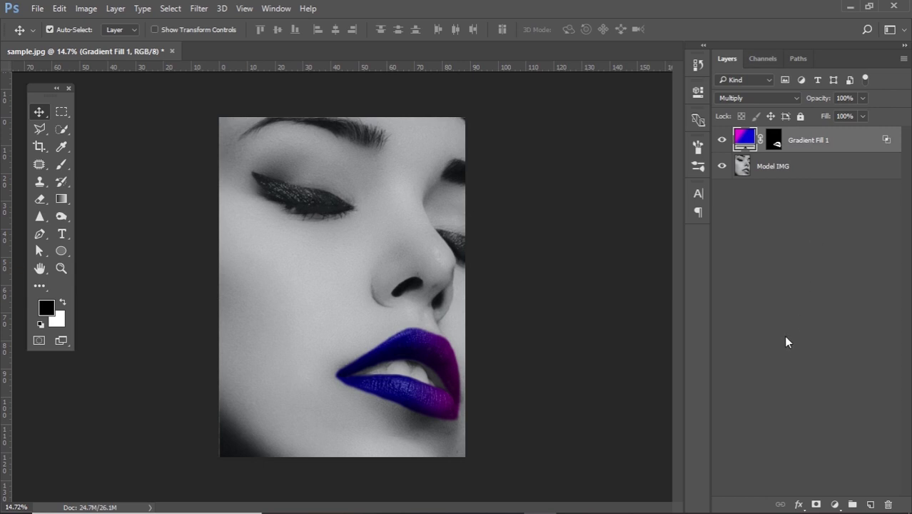
pyautogui.scroll(3, 428, 394)
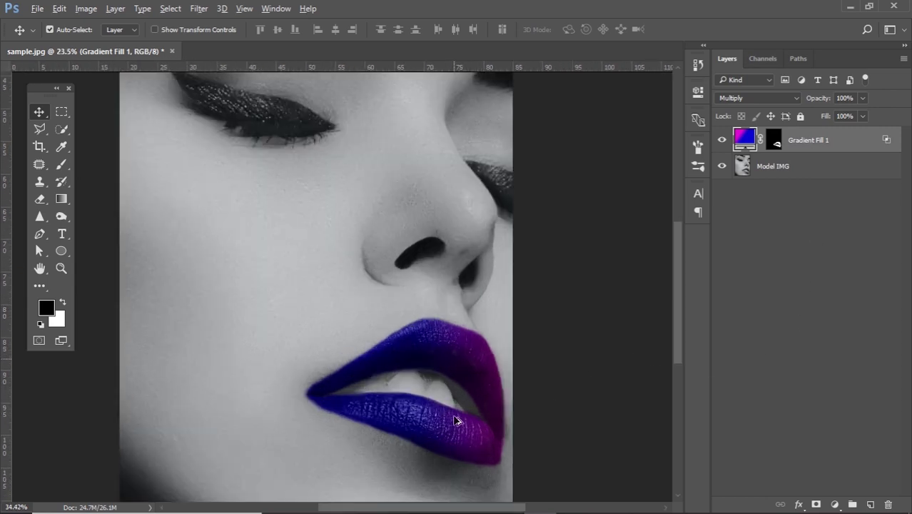
pyautogui.moveTo(466, 409); pyautogui.dragTo(412, 302)
pyautogui.scroll(-3, 470, 346)
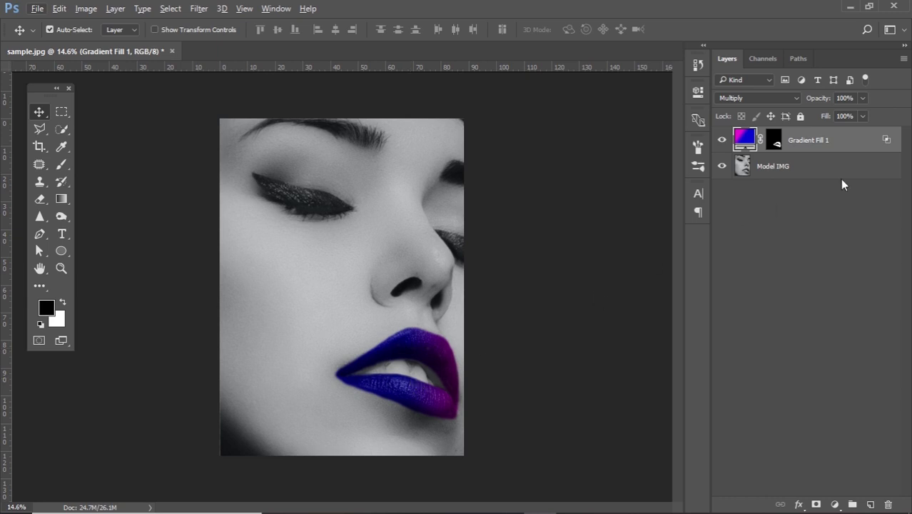
# Delete the Gradient Fill 1 layer and select the Model IMG layer
pyautogui.press('Delete')
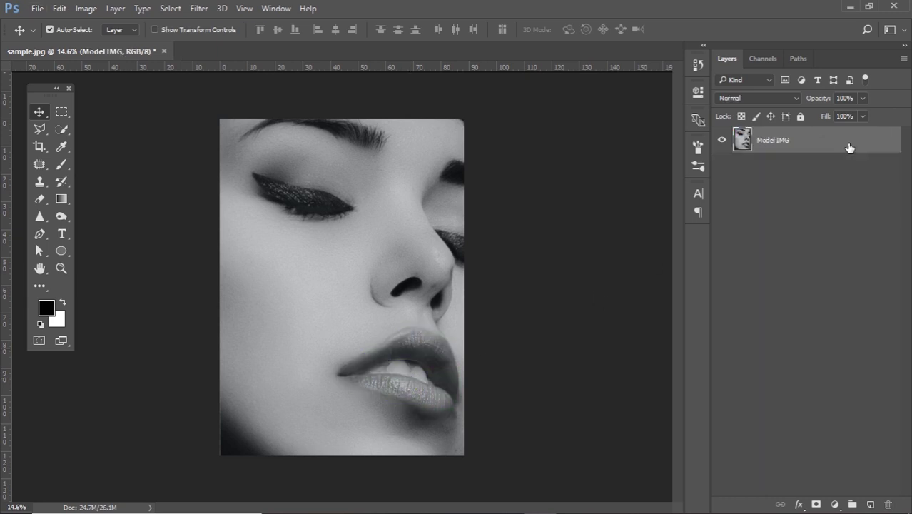
pyautogui.click(770, 267)
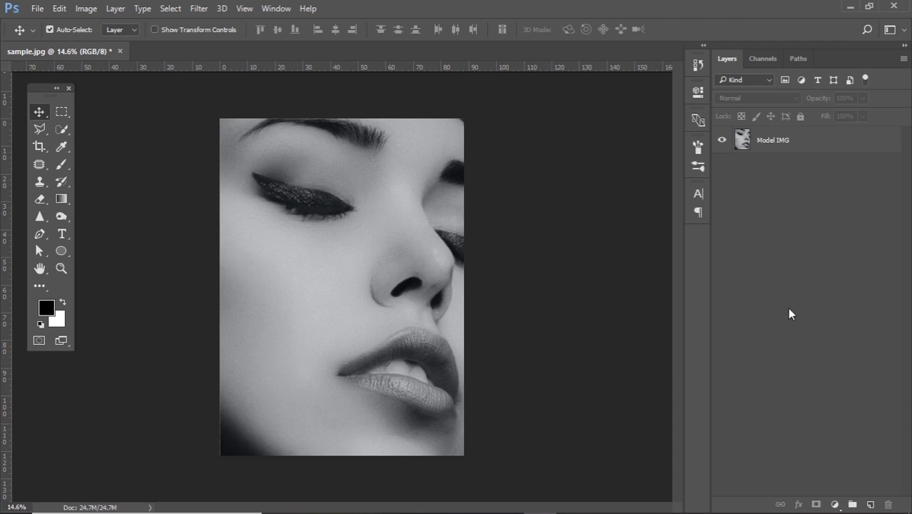
pyautogui.click(394, 286)
pyautogui.scroll(1, 394, 286)
# Add a dark grey #2e2e2e Solid Color fill layer above Model IMG and invert its layer mask
pyautogui.press('x')
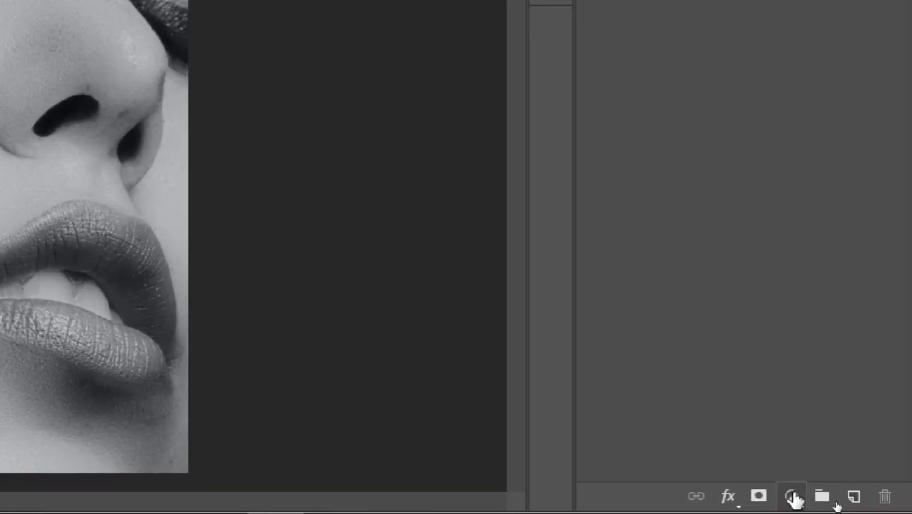
pyautogui.click(834, 504)
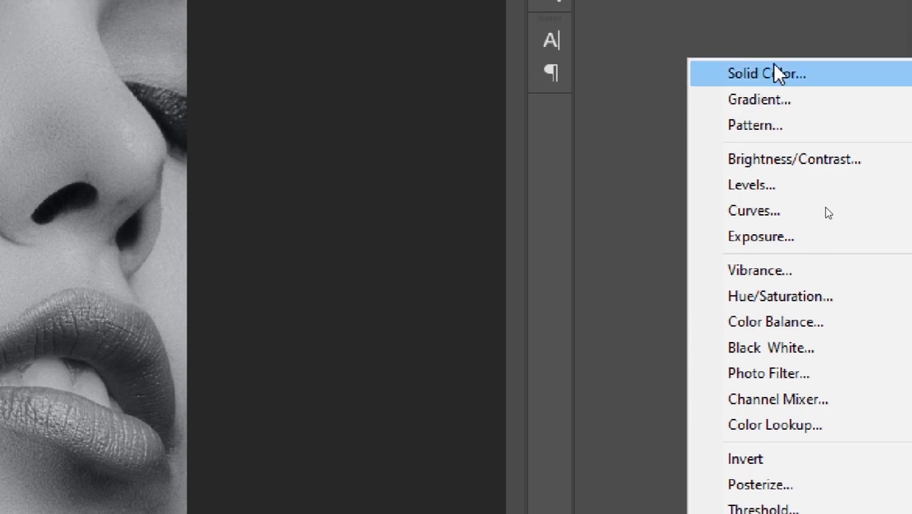
pyautogui.click(774, 72)
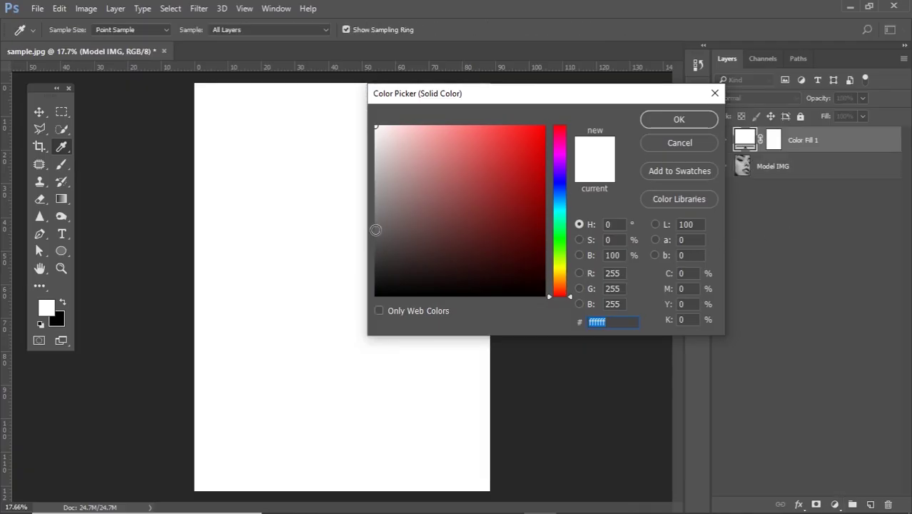
pyautogui.moveTo(376, 229); pyautogui.dragTo(373, 265)
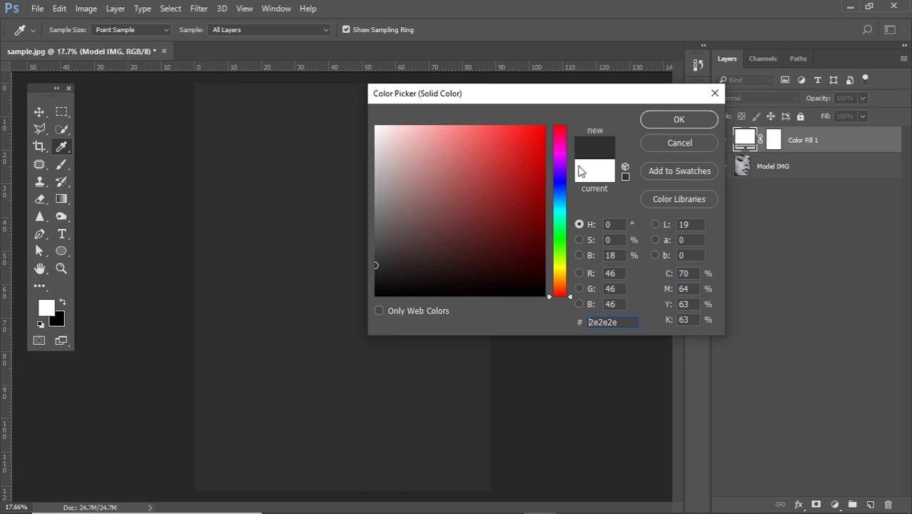
pyautogui.click(665, 122)
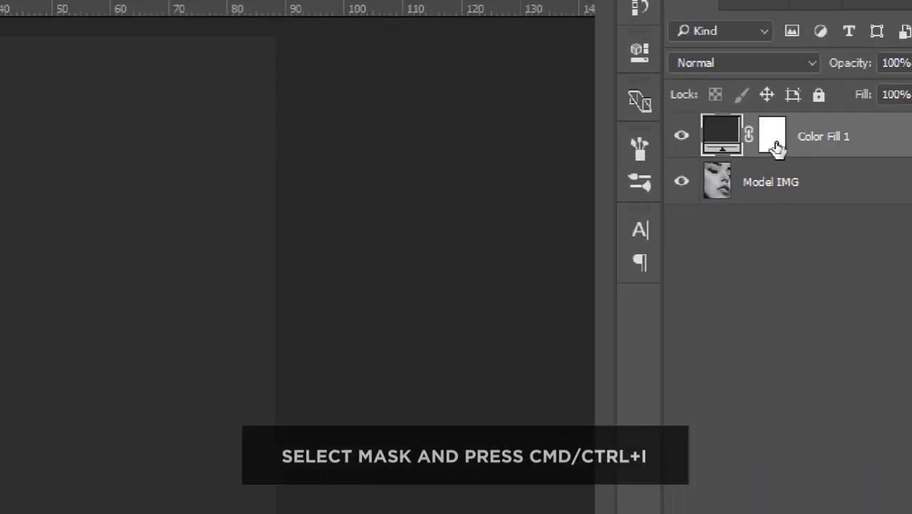
pyautogui.click(776, 147)
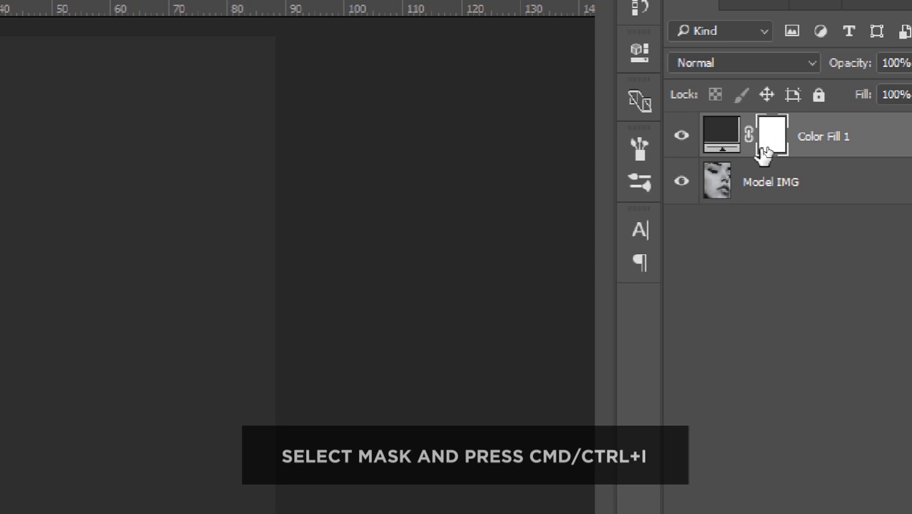
pyautogui.hotkey('ctrl', 'i')
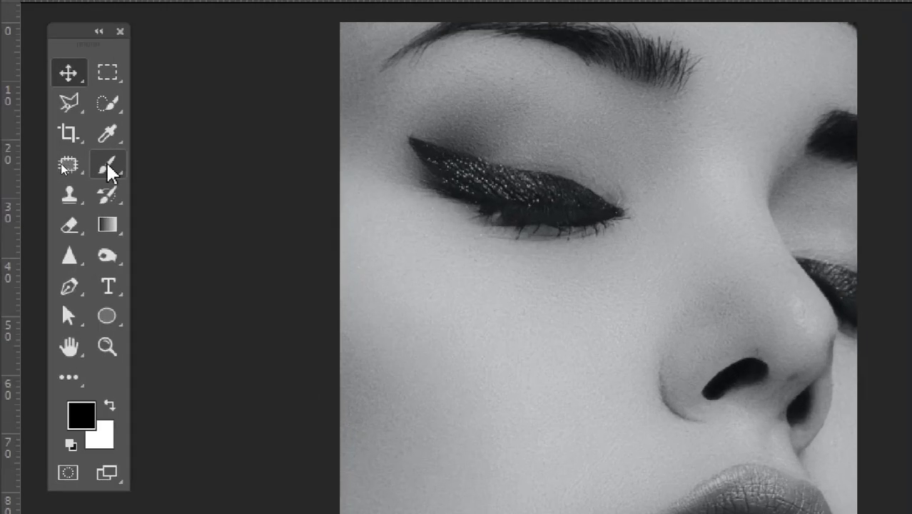
# Paint both lips in white on the Color Fill 1 mask with a soft 95 px brush, leaving the teeth uncovered
pyautogui.click(62, 164)
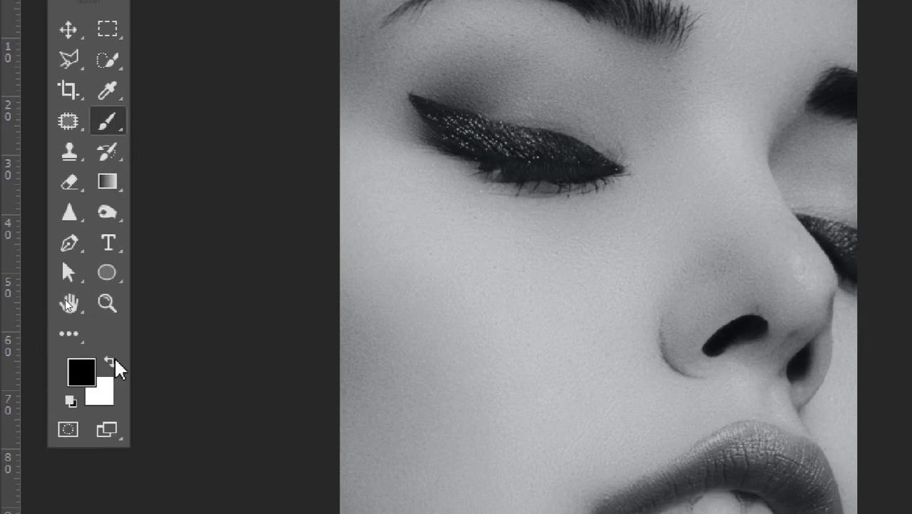
pyautogui.click(110, 363)
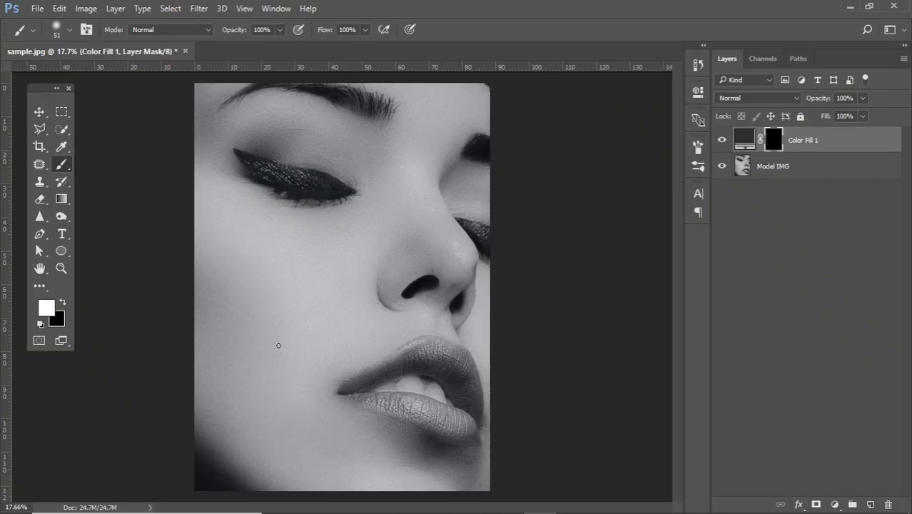
pyautogui.scroll(5, 381, 387)
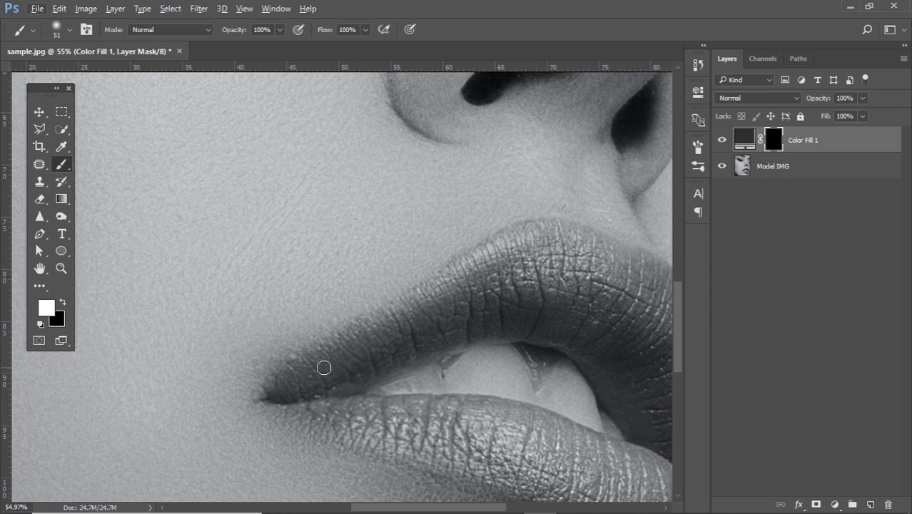
pyautogui.moveTo(324, 368); pyautogui.dragTo(256, 340)
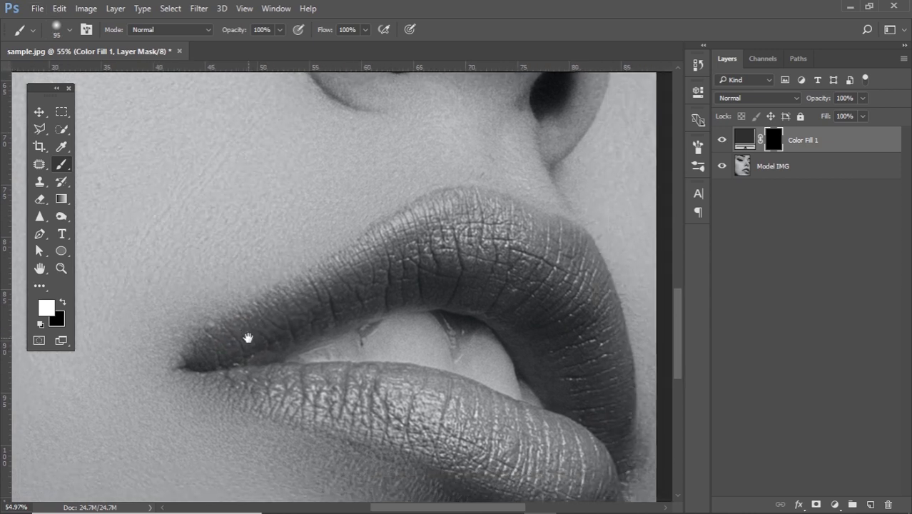
pyautogui.moveTo(195, 354)
pyautogui.mouseDown()
pyautogui.moveTo(355, 261)
pyautogui.moveTo(312, 290)
pyautogui.moveTo(307, 253)
pyautogui.moveTo(377, 230)
pyautogui.moveTo(469, 263)
pyautogui.moveTo(407, 239)
pyautogui.moveTo(474, 282)
pyautogui.moveTo(501, 318)
pyautogui.moveTo(519, 399)
pyautogui.moveTo(511, 444)
pyautogui.moveTo(436, 359)
pyautogui.moveTo(276, 325)
pyautogui.moveTo(171, 348)
pyautogui.moveTo(304, 275)
pyautogui.moveTo(391, 268)
pyautogui.moveTo(368, 299)
pyautogui.moveTo(452, 326)
pyautogui.moveTo(479, 344)
pyautogui.moveTo(463, 359)
pyautogui.moveTo(310, 278)
pyautogui.moveTo(98, 372)
pyautogui.moveTo(205, 313)
pyautogui.moveTo(355, 257)
pyautogui.moveTo(332, 237)
pyautogui.moveTo(118, 364)
pyautogui.moveTo(84, 387)
pyautogui.mouseUp()
pyautogui.hscroll(3, 415, 341)
pyautogui.scroll(-1, 416, 341)
pyautogui.hscroll(-2, 415, 342)
pyautogui.scroll(-1, 415, 341)
pyautogui.moveTo(96, 317)
pyautogui.mouseDown()
pyautogui.moveTo(189, 368)
pyautogui.moveTo(444, 456)
pyautogui.moveTo(152, 320)
pyautogui.moveTo(217, 315)
pyautogui.moveTo(472, 380)
pyautogui.moveTo(175, 339)
pyautogui.moveTo(456, 397)
pyautogui.moveTo(496, 328)
pyautogui.mouseUp()
pyautogui.scroll(1, 176, 321)
pyautogui.scroll(3, 177, 322)
pyautogui.moveTo(246, 318)
pyautogui.mouseDown()
pyautogui.moveTo(543, 354)
pyautogui.moveTo(103, 282)
pyautogui.mouseUp()
pyautogui.moveTo(614, 389); pyautogui.dragTo(384, 306)
pyautogui.moveTo(495, 332); pyautogui.dragTo(542, 351)
pyautogui.scroll(-2, 453, 349)
pyautogui.scroll(3, 453, 349)
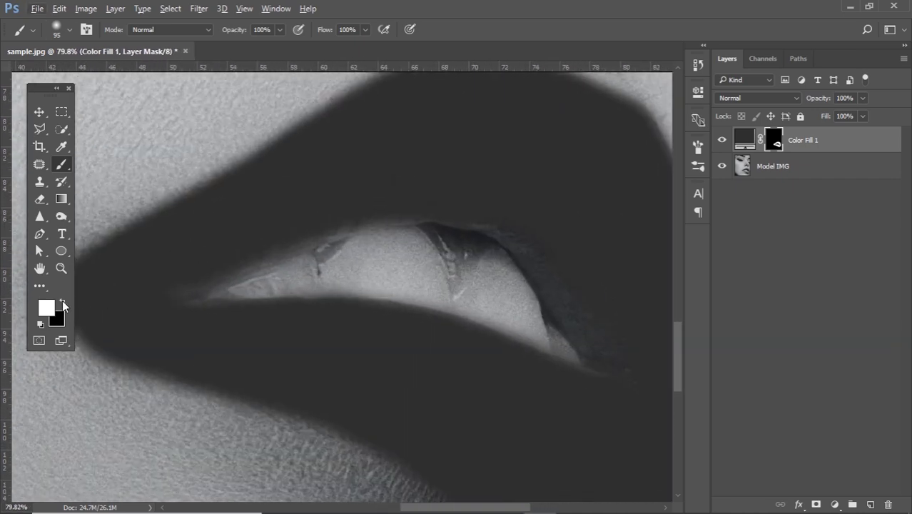
# Clean up the inner lip edges around the teeth in black on the Color Fill 1 mask with a 68 px brush
pyautogui.press('x')
pyautogui.keyDown('alt'); pyautogui.rightClick(297, 261); pyautogui.keyUp('alt')
pyautogui.moveTo(379, 297); pyautogui.dragTo(556, 339)
pyautogui.scroll(-2, 309, 206)
pyautogui.scroll(-2, 409, 391)
pyautogui.scroll(3, 452, 332)
pyautogui.press('x')
pyautogui.scroll(-5, 451, 331)
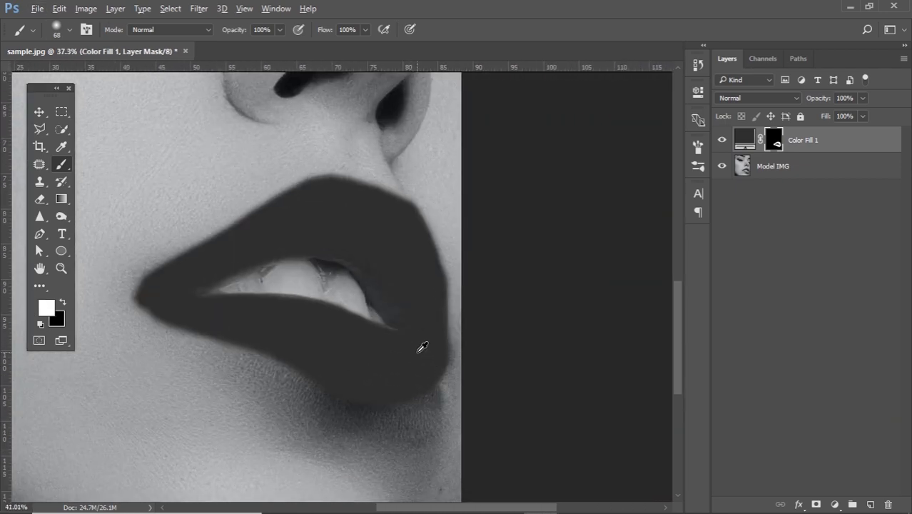
pyautogui.scroll(3, 169, 306)
pyautogui.scroll(-3, 222, 306)
pyautogui.scroll(-3, 222, 306)
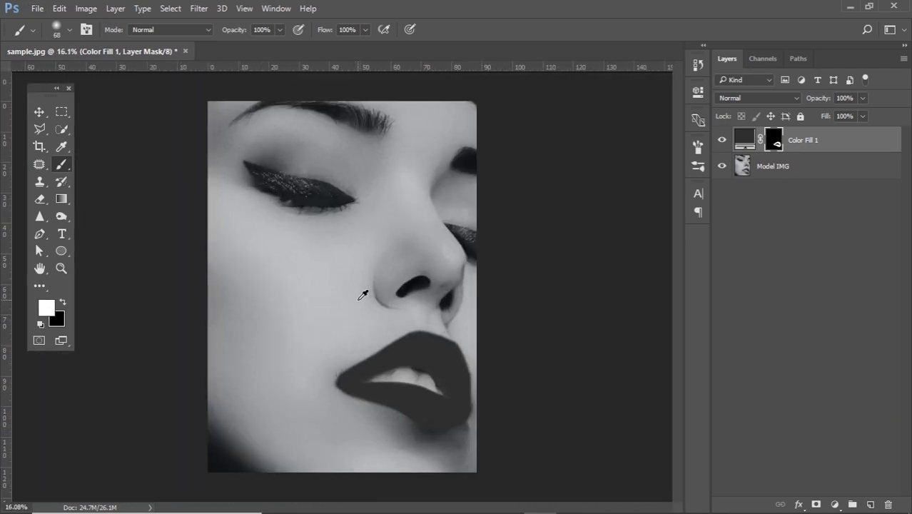
# Set the blend mode of the Color Fill 1 layer to Multiply
pyautogui.scroll(2, 391, 355)
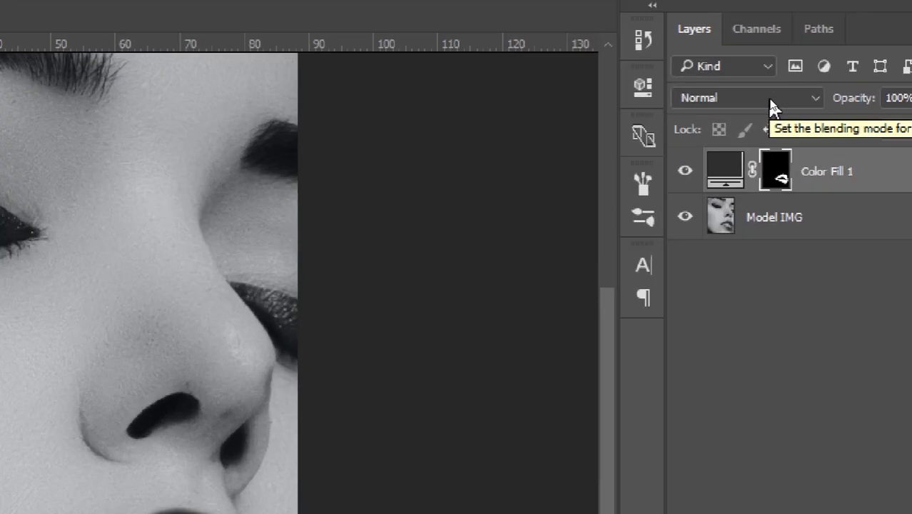
pyautogui.click(769, 98)
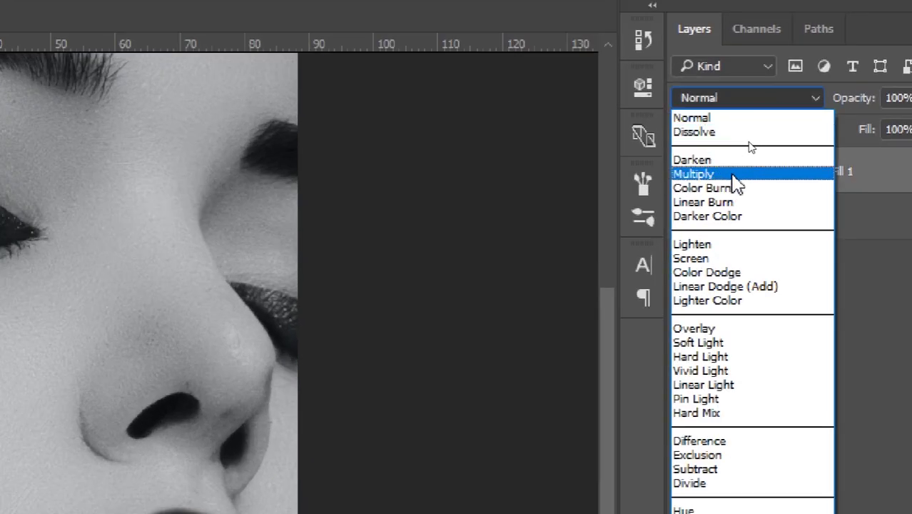
pyautogui.click(736, 175)
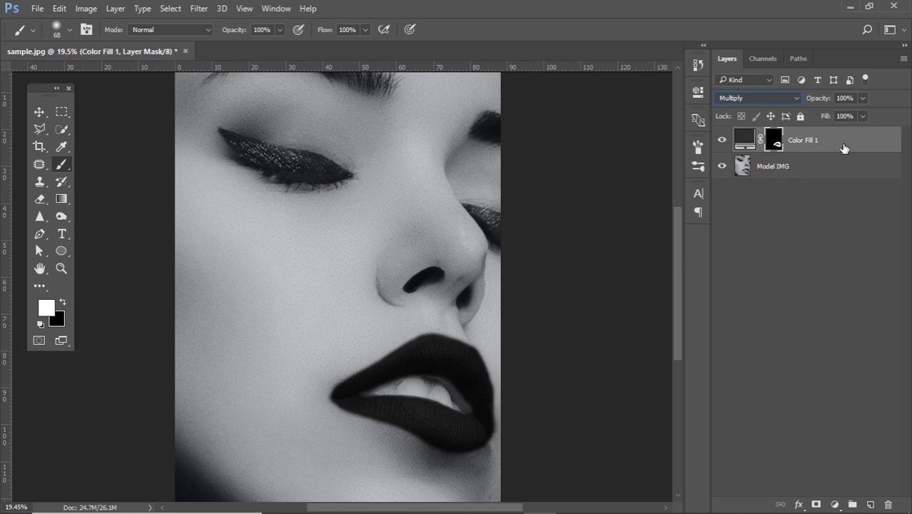
# In Color Fill 1's Blend If settings, split the Underlying Layer highlight slider to about 147 / 255 and apply it
pyautogui.hotkey('ctrl', '2')
pyautogui.doubleClick(843, 147)
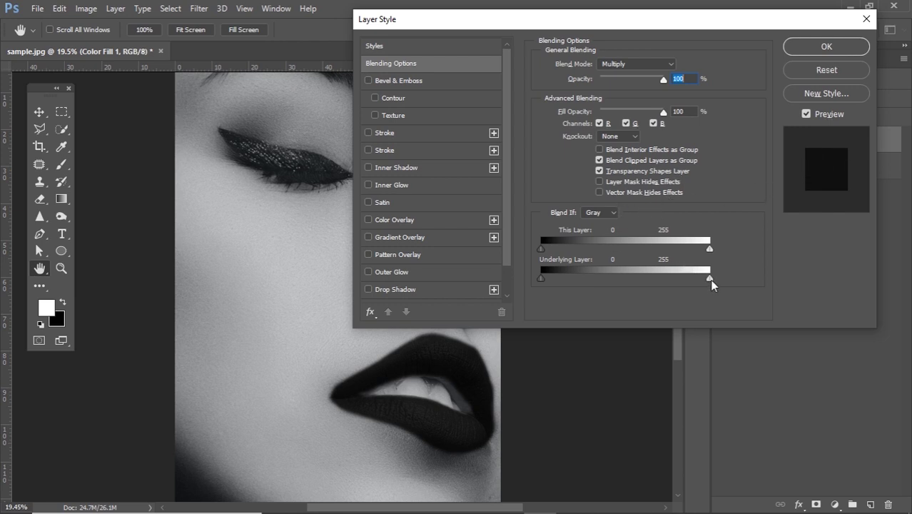
pyautogui.moveTo(709, 279); pyautogui.dragTo(631, 282)
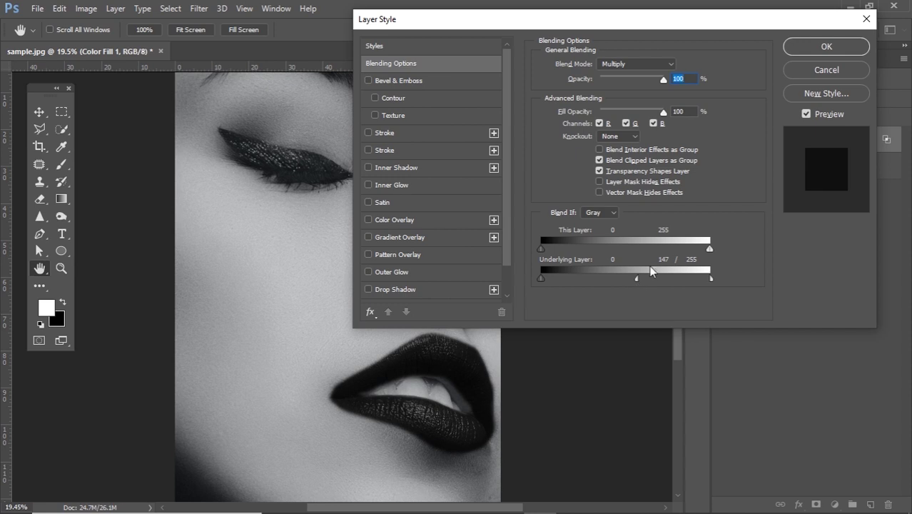
pyautogui.press('b')
pyautogui.click(826, 47)
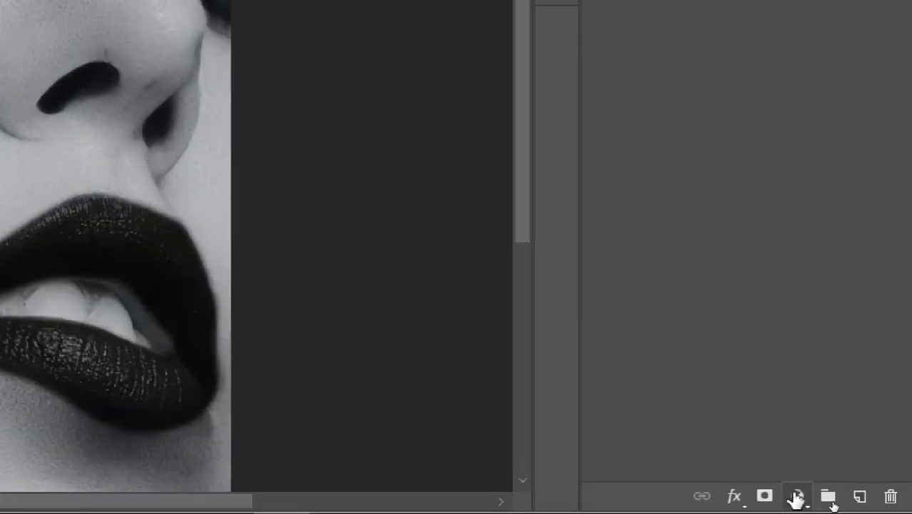
# Add a cyan #00bcd8 Solid Color fill layer above Color Fill 1
pyautogui.click(834, 504)
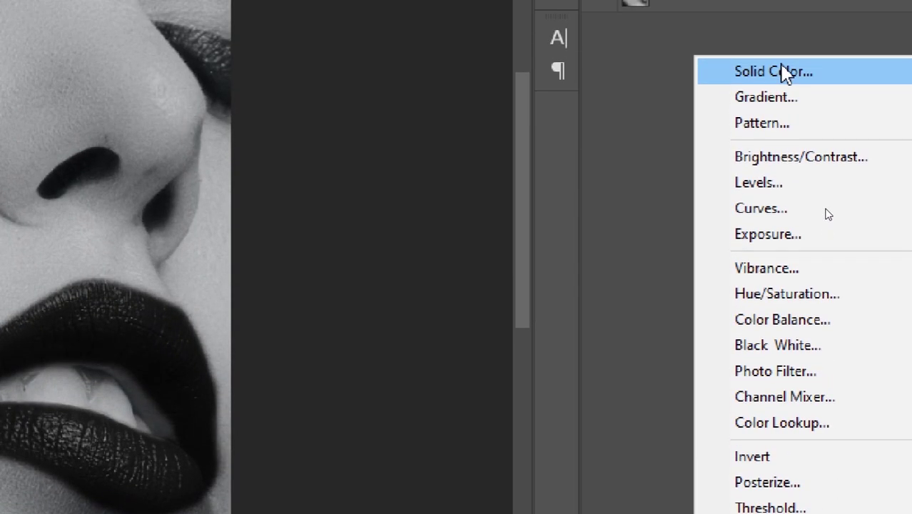
pyautogui.click(784, 0)
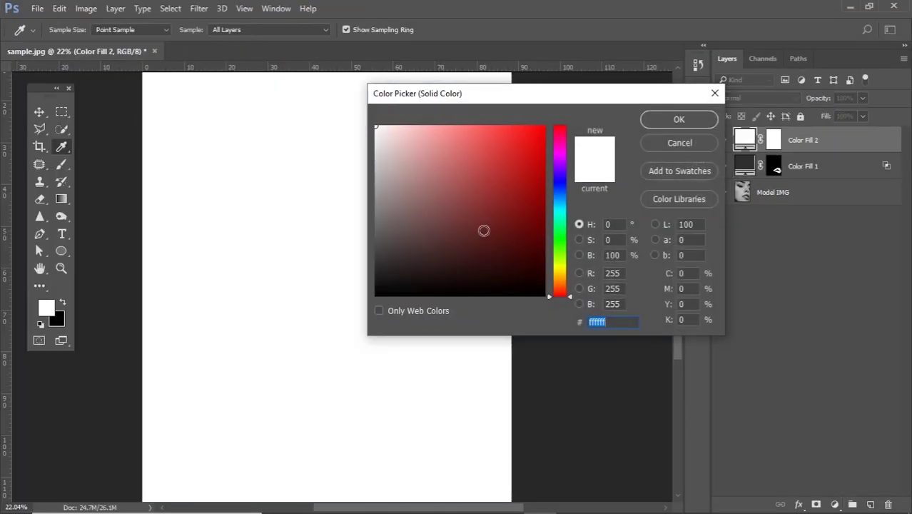
pyautogui.click(559, 203)
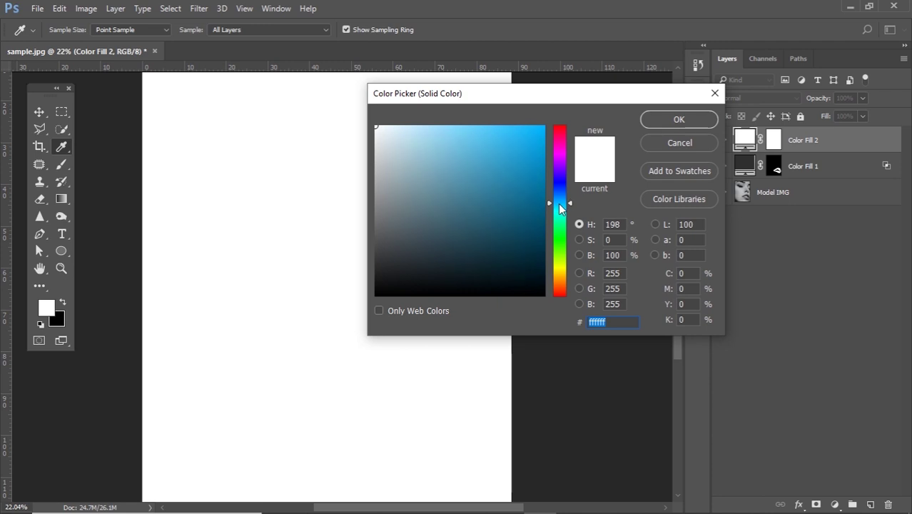
pyautogui.moveTo(540, 179); pyautogui.dragTo(568, 151)
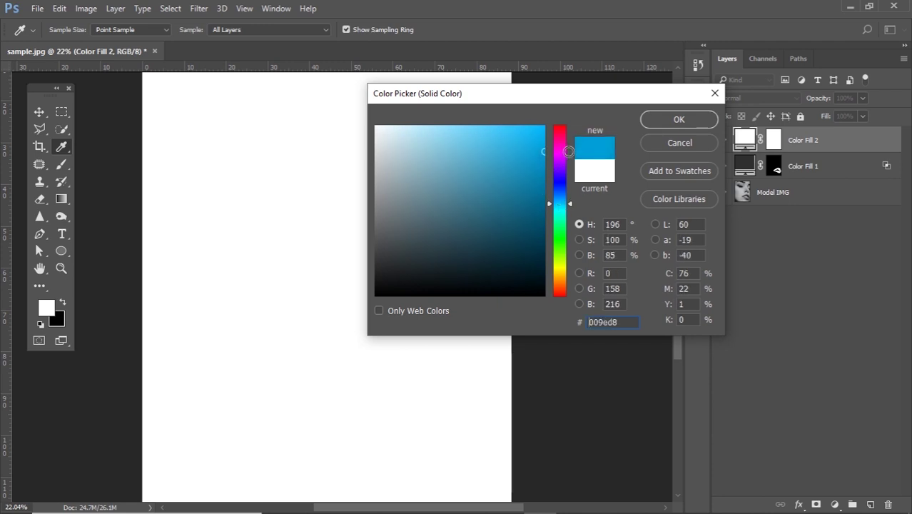
pyautogui.moveTo(560, 203); pyautogui.dragTo(559, 208)
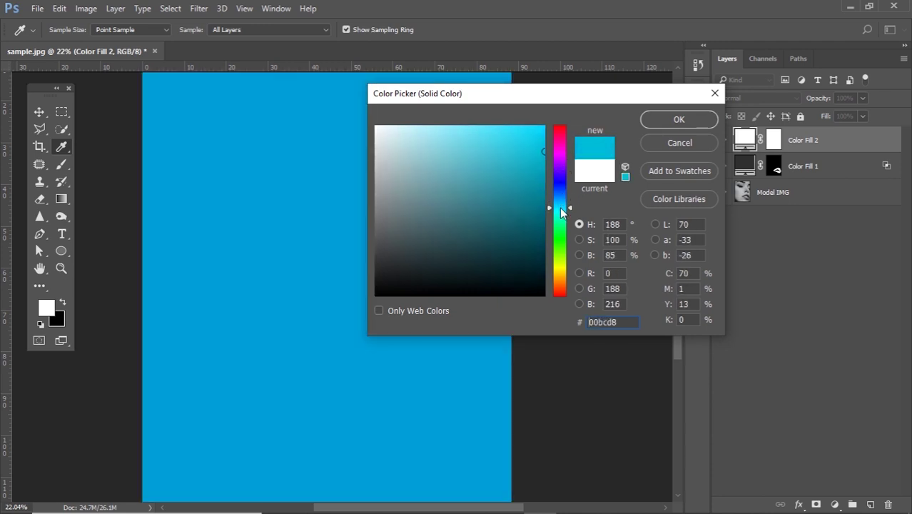
pyautogui.click(678, 121)
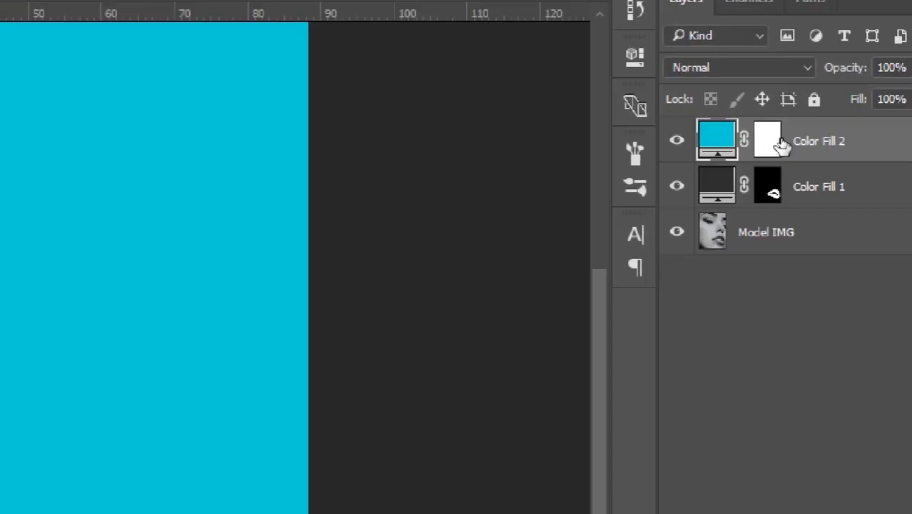
# Invert the Color Fill 2 layer mask to black and set the layer's blend mode to Multiply
pyautogui.moveTo(780, 143); pyautogui.dragTo(779, 145)
pyautogui.hotkey('ctrl', 'i')
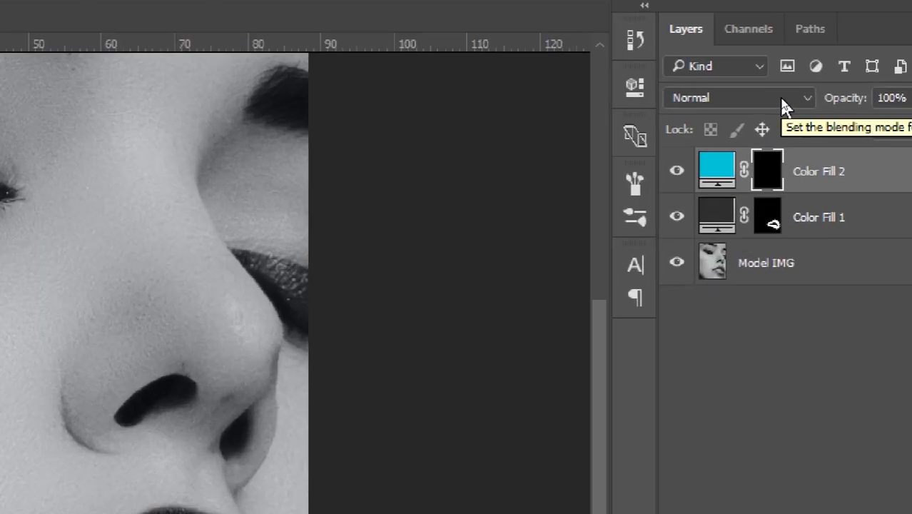
pyautogui.click(783, 100)
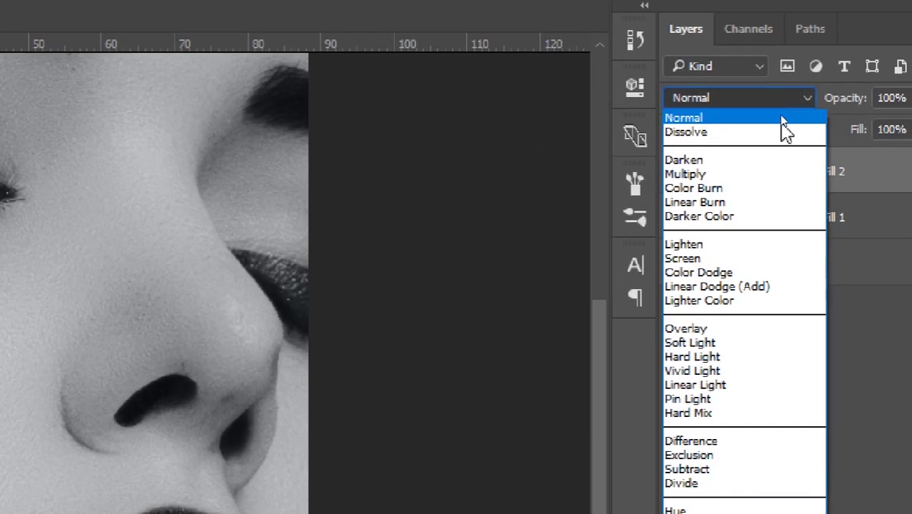
pyautogui.click(763, 175)
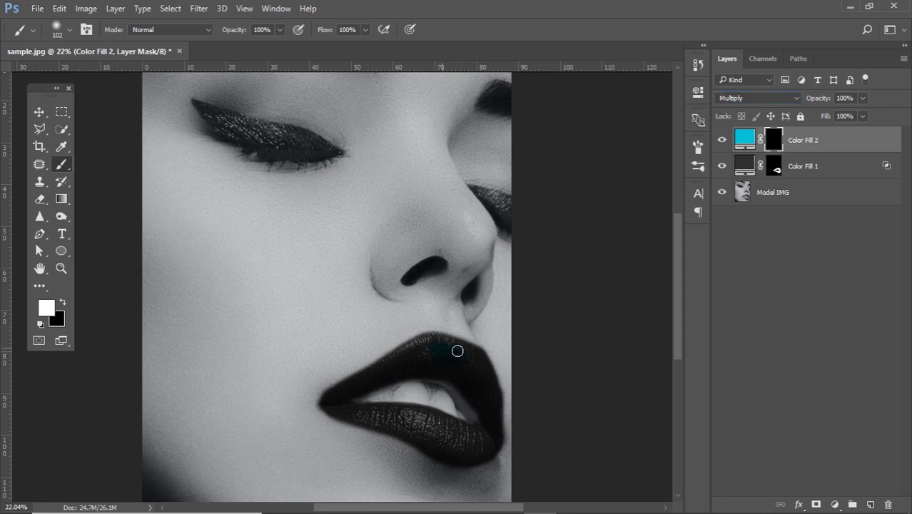
# Paint along the upper and lower lips in white on the Color Fill 2 mask with a soft 102 px brush
pyautogui.scroll(5, 411, 354)
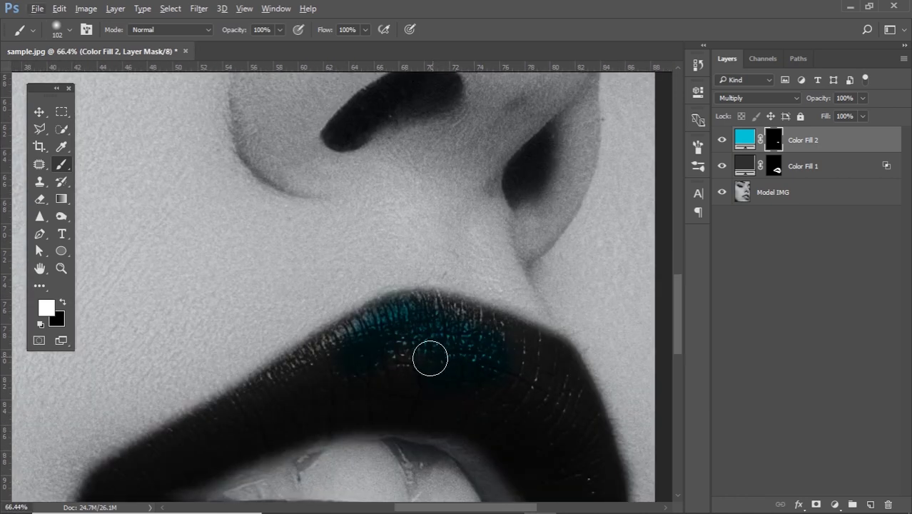
pyautogui.moveTo(428, 356); pyautogui.dragTo(422, 246)
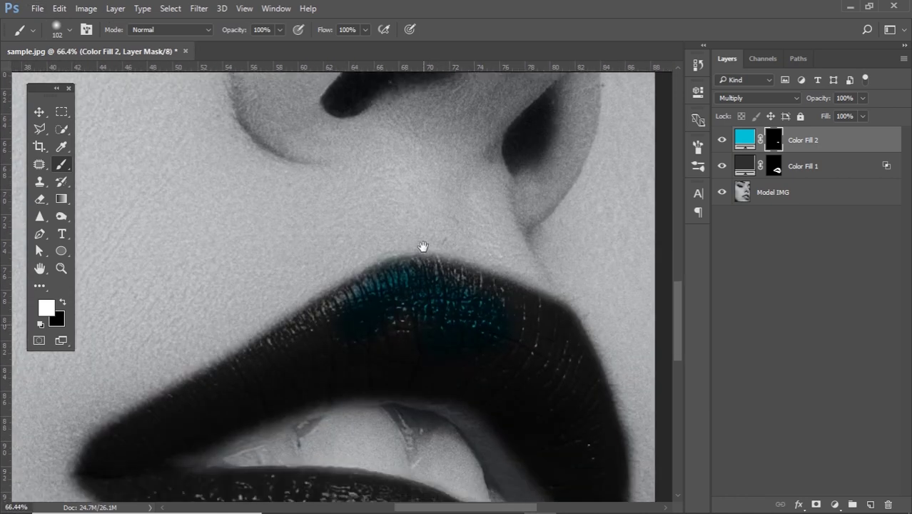
pyautogui.scroll(-5, 423, 246)
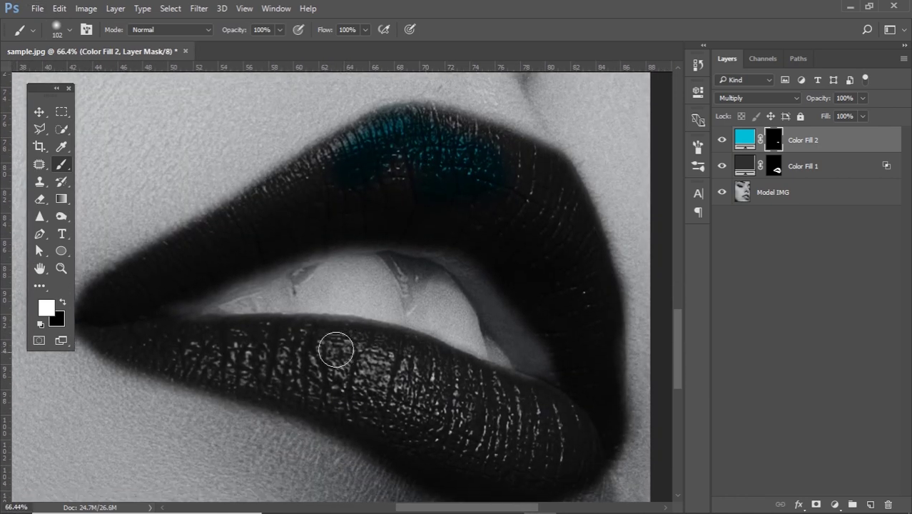
pyautogui.moveTo(361, 143); pyautogui.dragTo(270, 202)
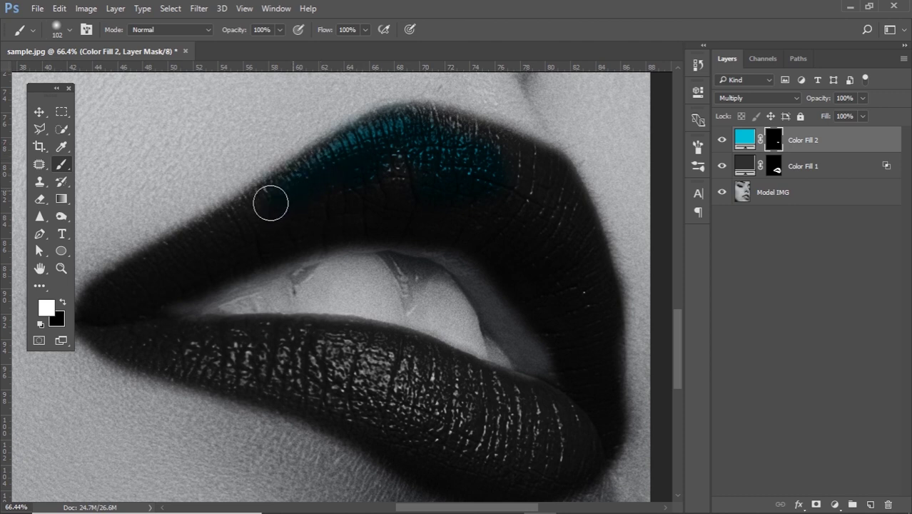
pyautogui.moveTo(500, 199); pyautogui.dragTo(485, 172)
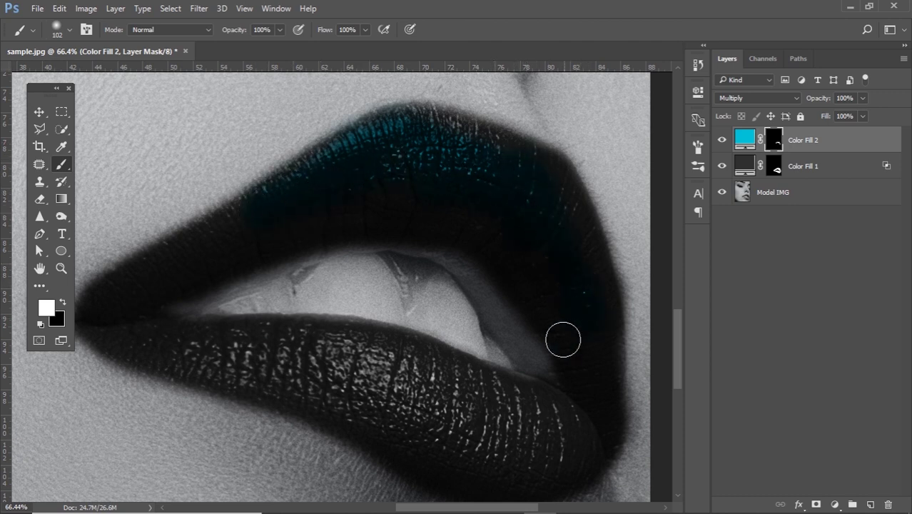
pyautogui.moveTo(189, 351)
pyautogui.mouseDown()
pyautogui.moveTo(400, 382)
pyautogui.moveTo(303, 346)
pyautogui.moveTo(439, 399)
pyautogui.moveTo(348, 355)
pyautogui.moveTo(415, 373)
pyautogui.moveTo(388, 354)
pyautogui.moveTo(515, 412)
pyautogui.moveTo(429, 388)
pyautogui.moveTo(565, 412)
pyautogui.moveTo(473, 431)
pyautogui.moveTo(391, 409)
pyautogui.moveTo(405, 417)
pyautogui.moveTo(572, 430)
pyautogui.moveTo(563, 442)
pyautogui.moveTo(456, 438)
pyautogui.mouseUp()
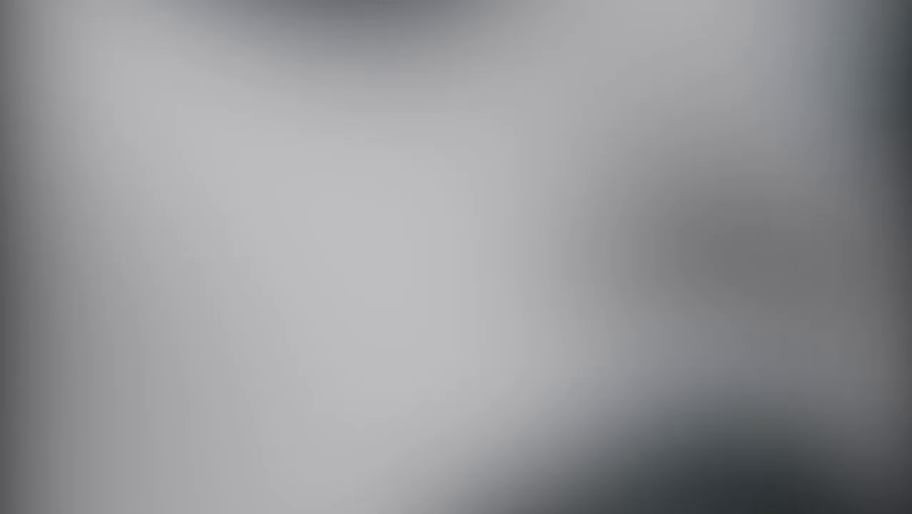